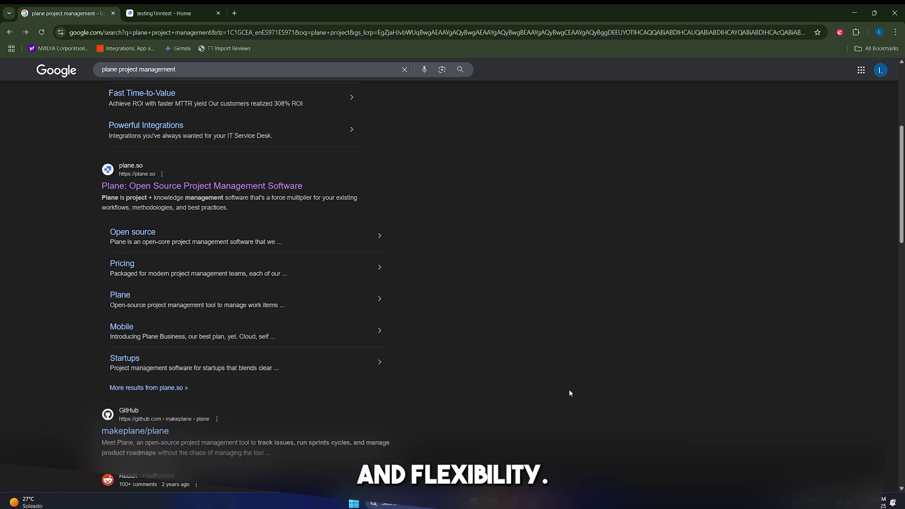
- Open the 'Plane: Open Source Project Management Software' result from the Google results
click(282, 185)
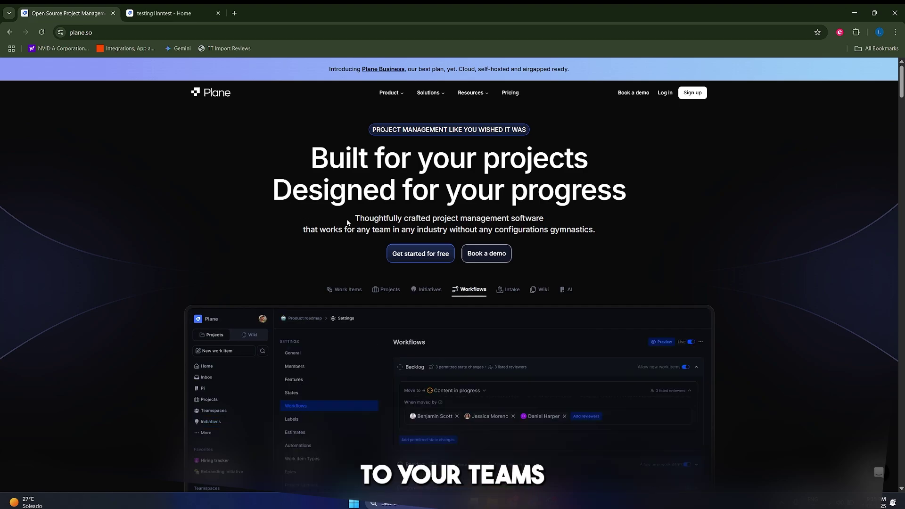
- Scroll up and down the plane.so homepage to review its product feature tour
scroll(362, 242, down, 3)
scroll(349, 240, up, 1)
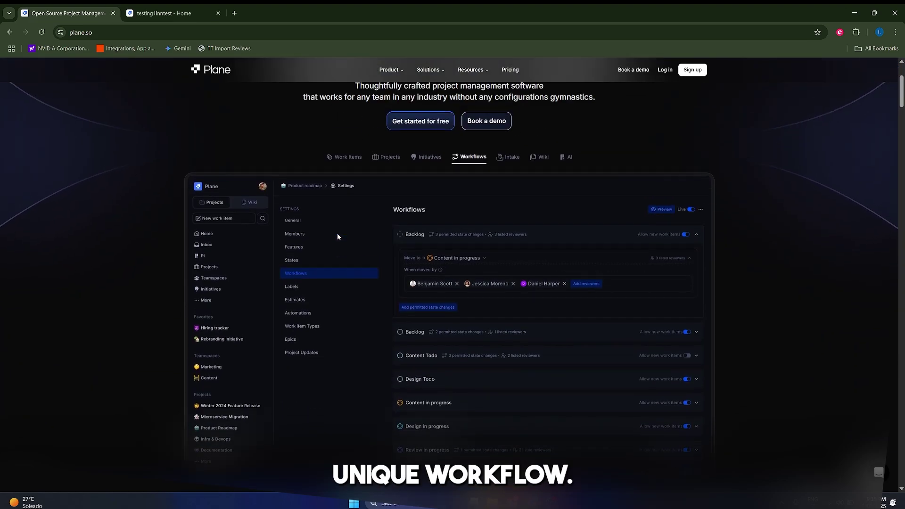
scroll(314, 243, up, 2)
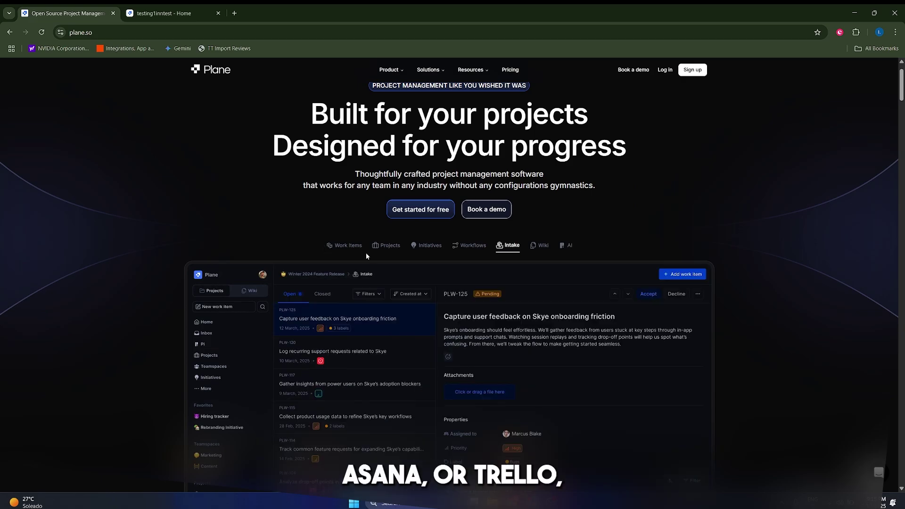
scroll(408, 268, down, 2)
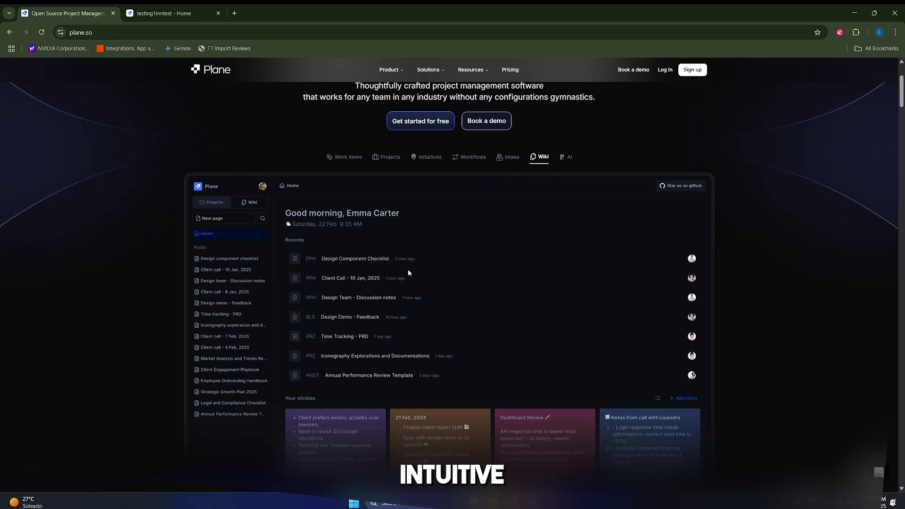
scroll(408, 273, down, 9)
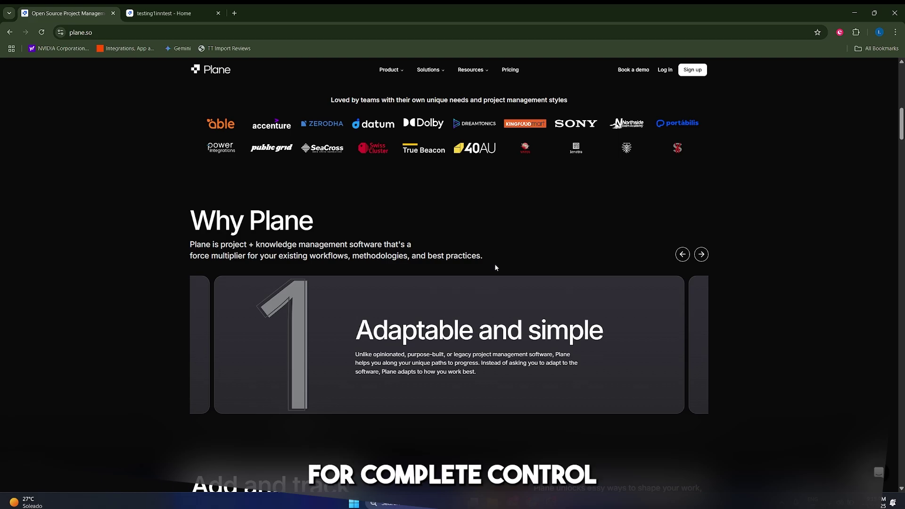
scroll(495, 265, down, 7)
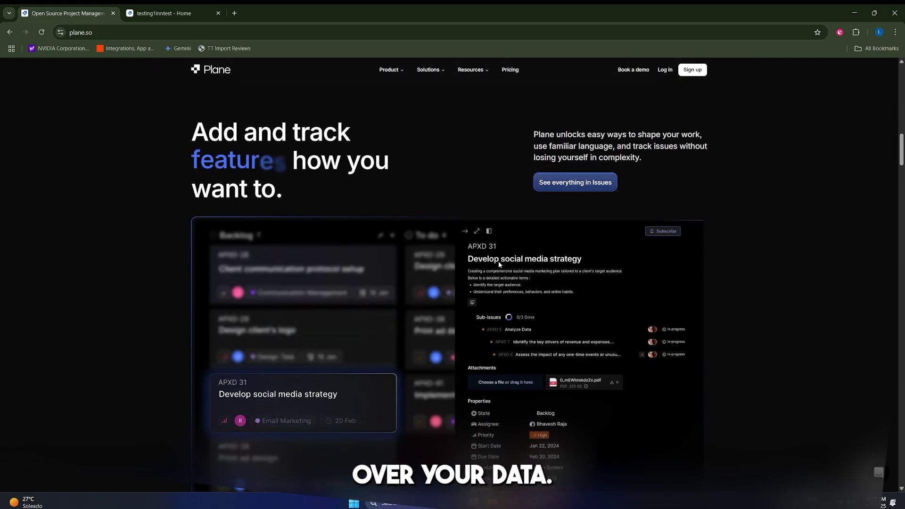
scroll(486, 292, up, 20)
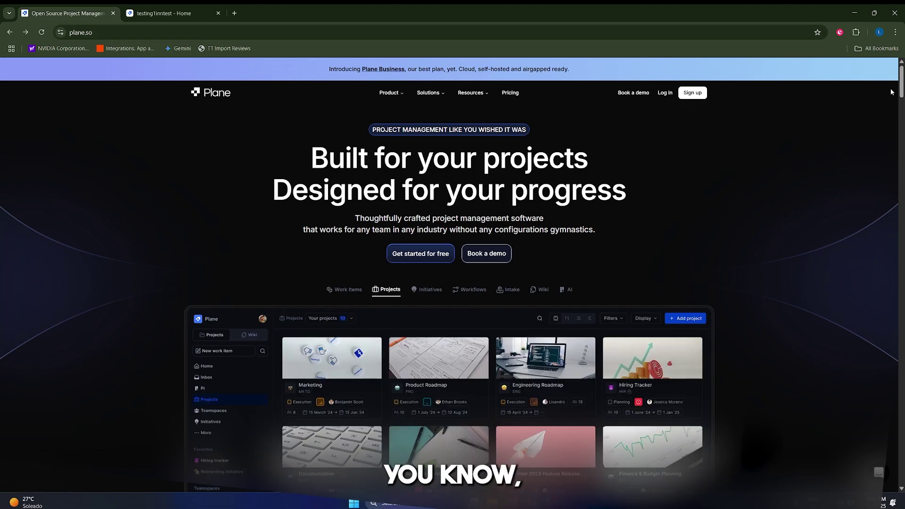
scroll(778, 196, down, 15)
scroll(649, 263, up, 15)
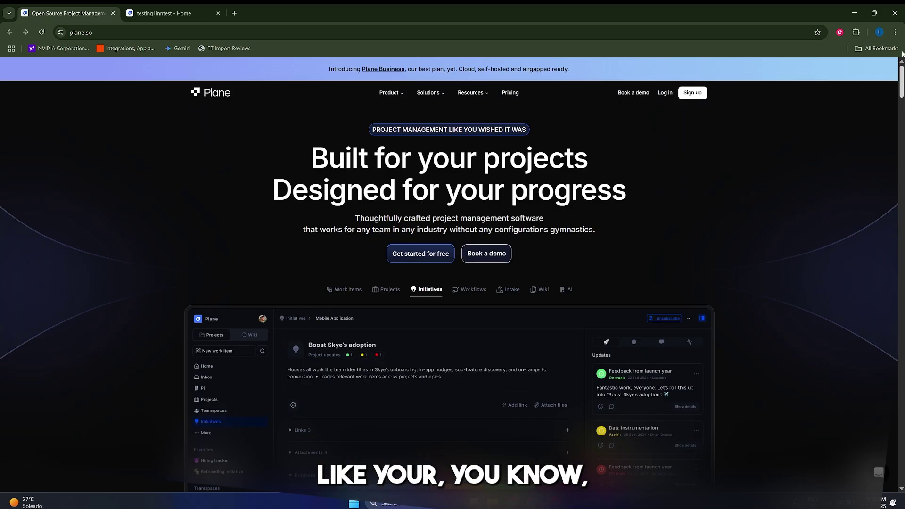
scroll(723, 248, down, 8)
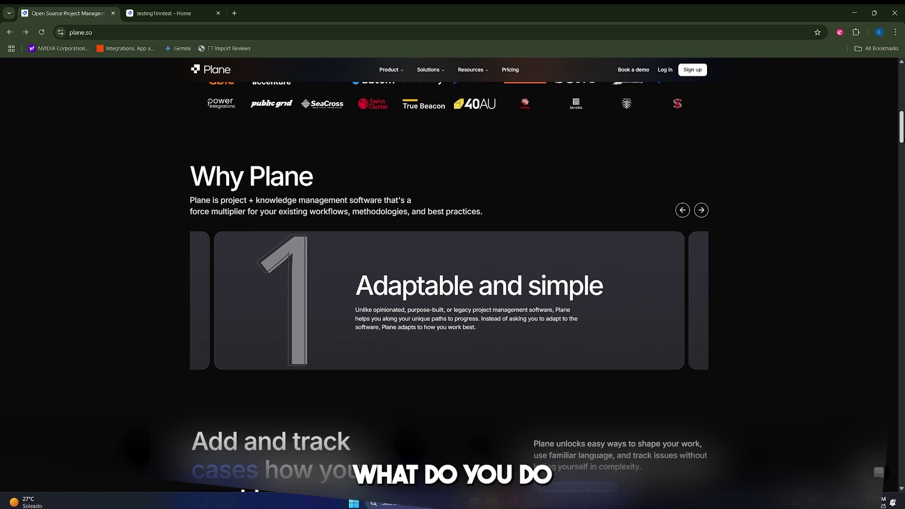
scroll(775, 202, down, 10)
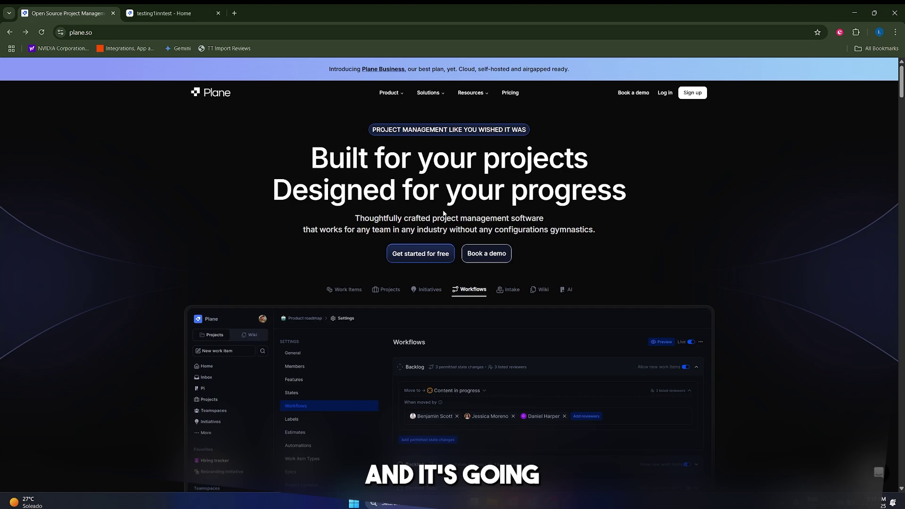
click(175, 13)
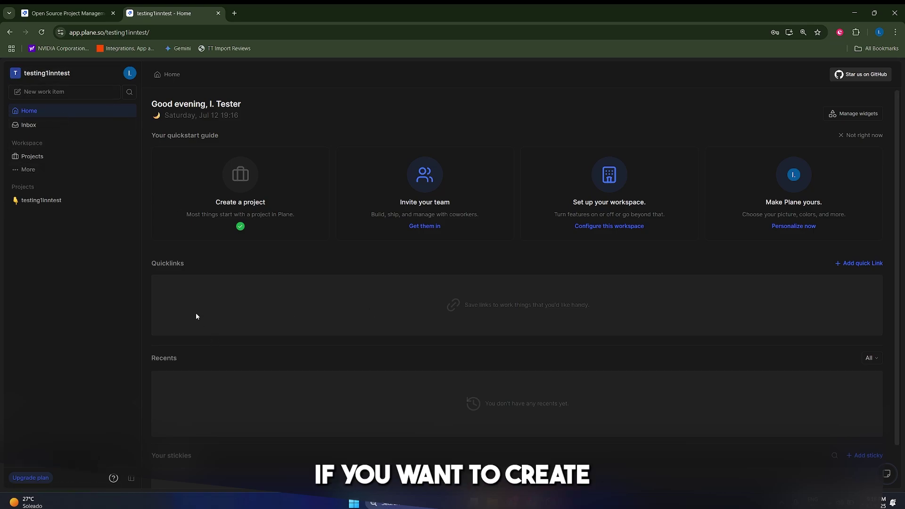
click(47, 73)
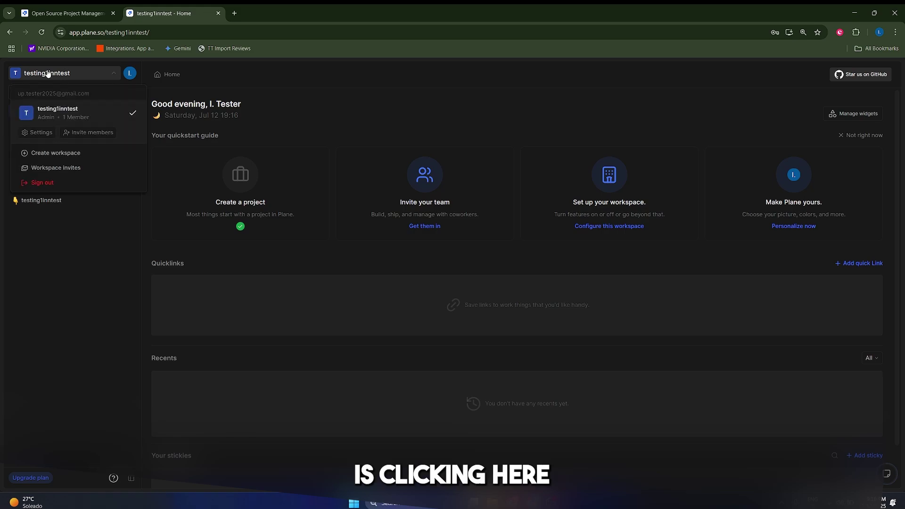
click(39, 153)
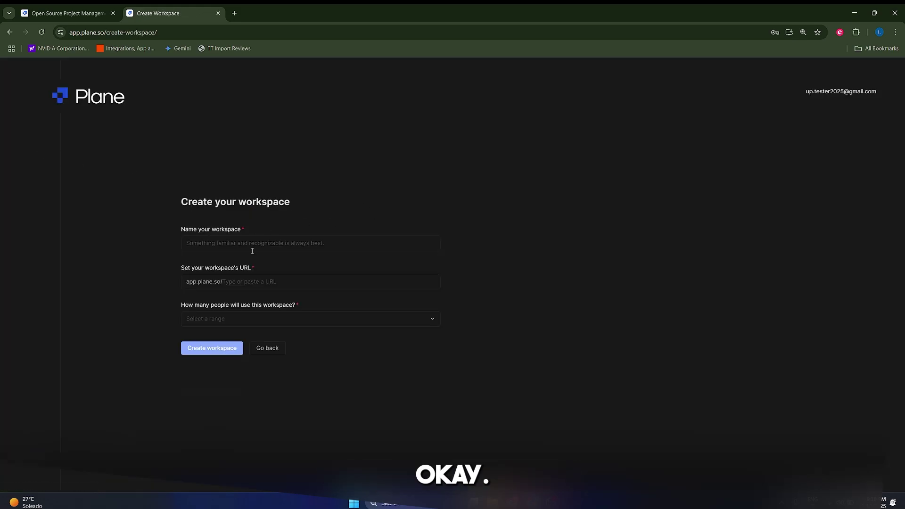
click(269, 348)
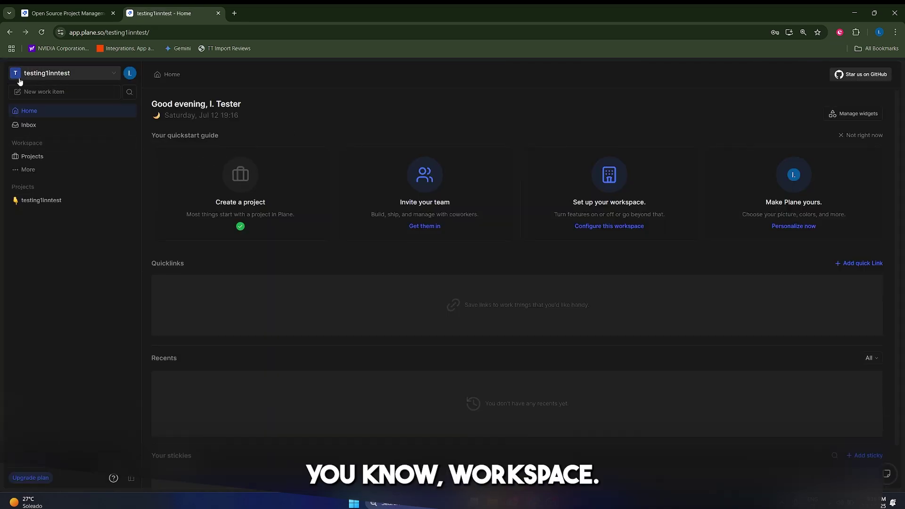
click(54, 77)
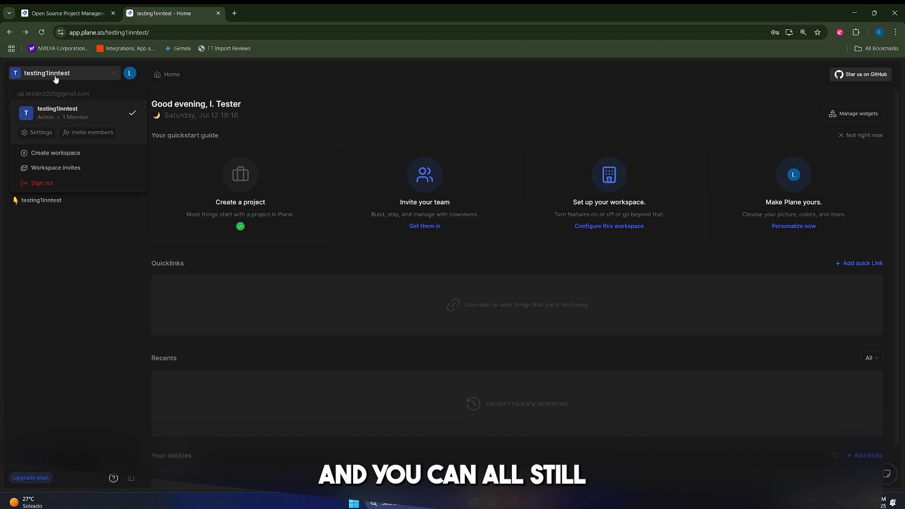
click(37, 132)
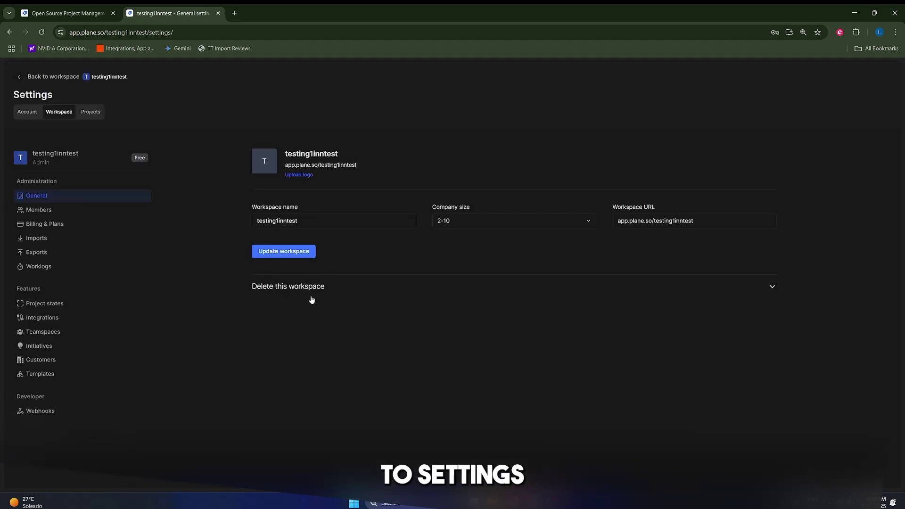
click(289, 288)
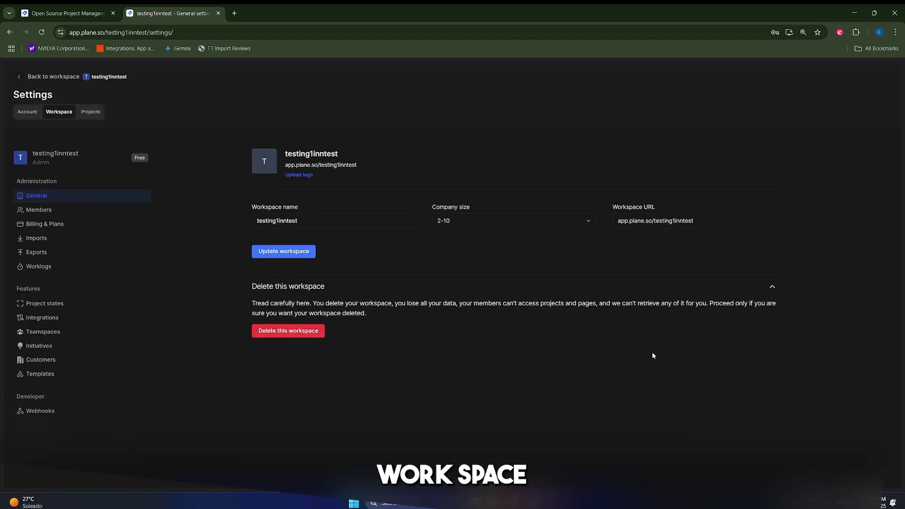
click(50, 77)
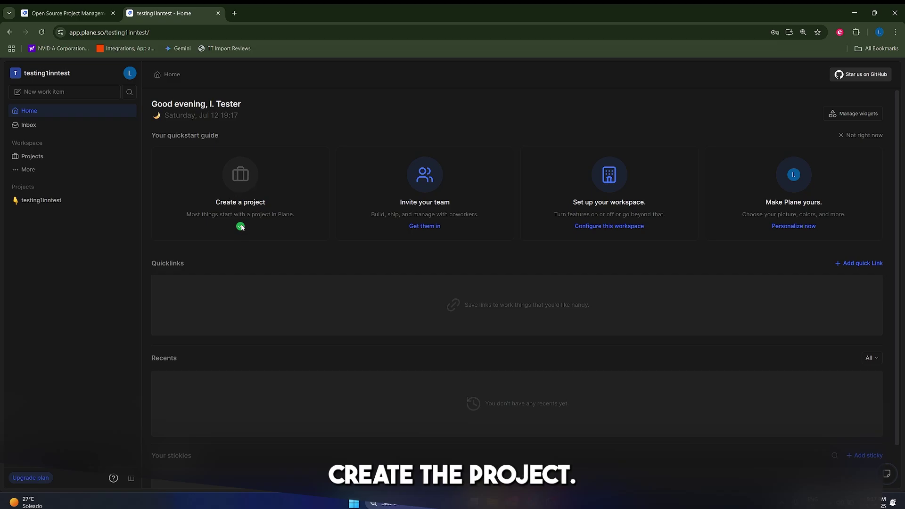
- Create the project 'Website Launch' from the Projects list and dismiss its features panel
scroll(241, 227, down, 1)
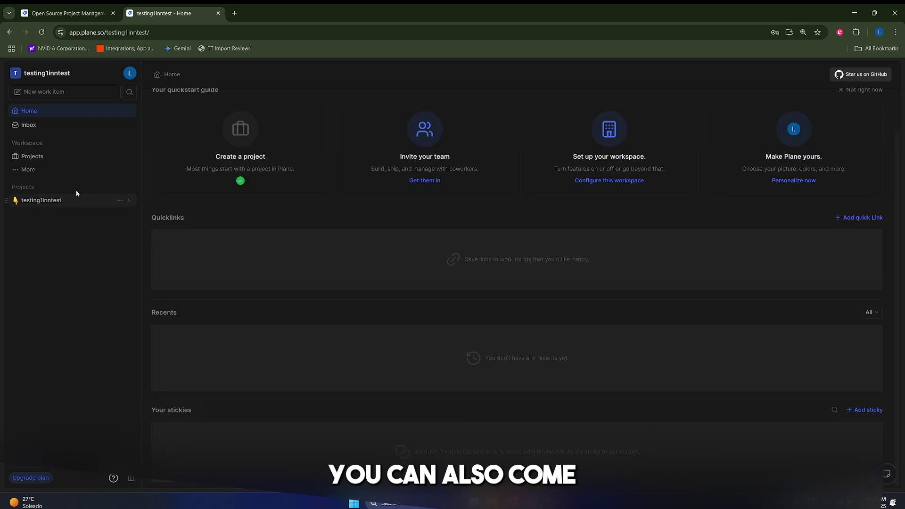
click(27, 161)
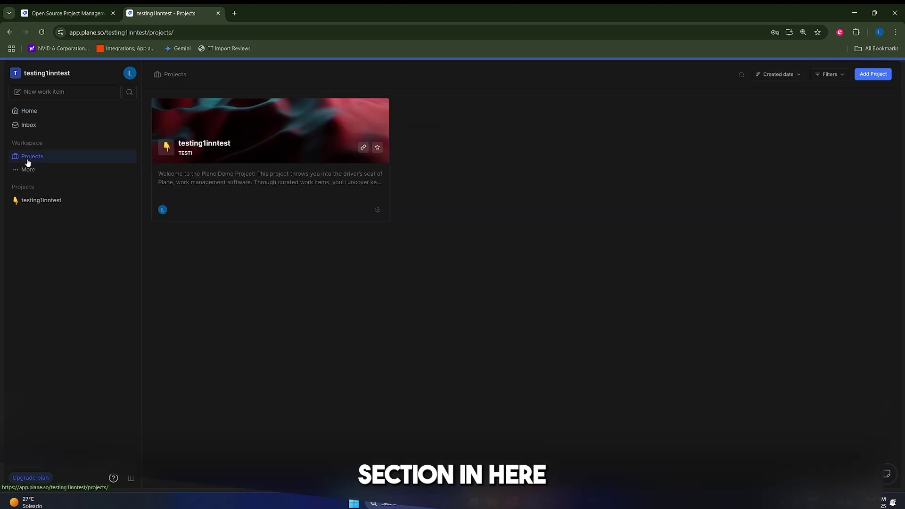
click(864, 76)
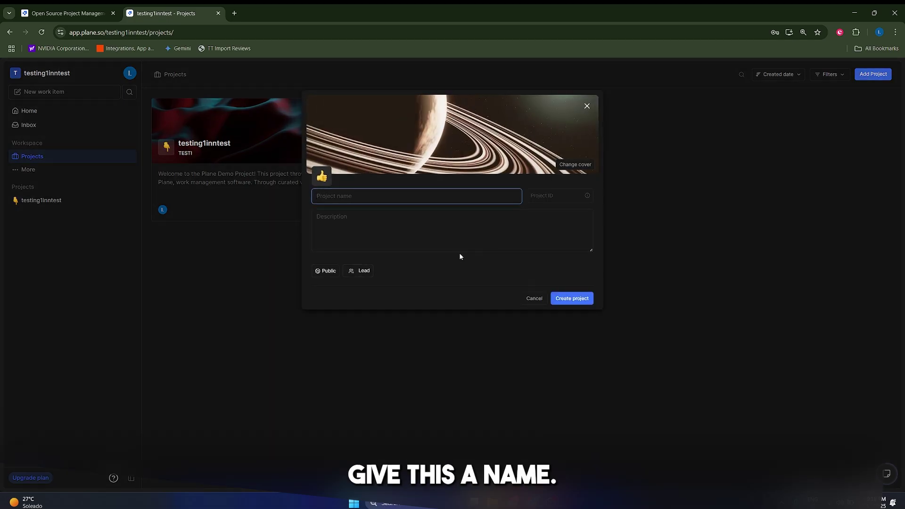
text(Website Launch)
click(580, 302)
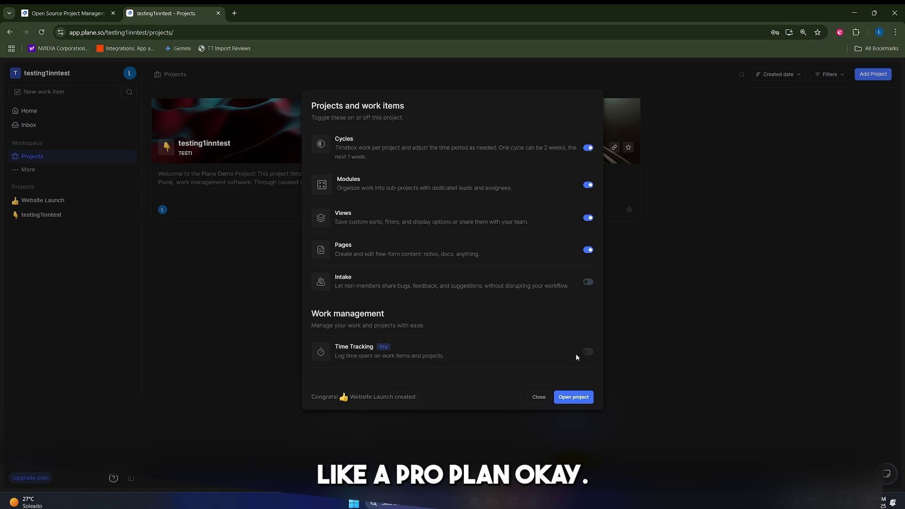
click(579, 398)
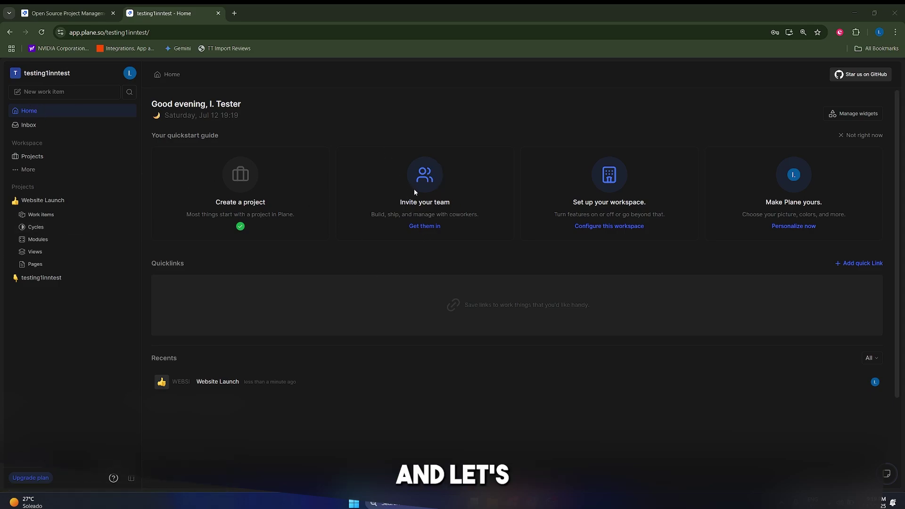
- Open the workspace members page and start an invite, leaving the role as Member
click(425, 225)
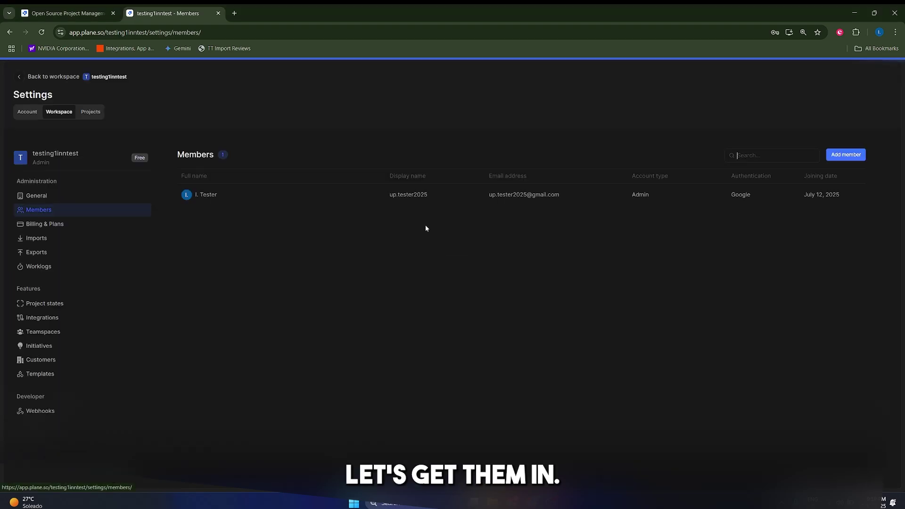
click(833, 161)
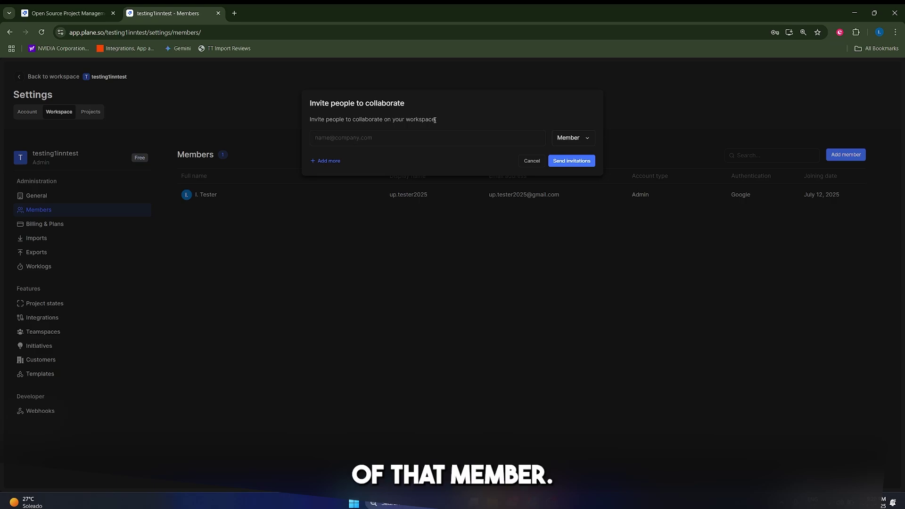
click(568, 138)
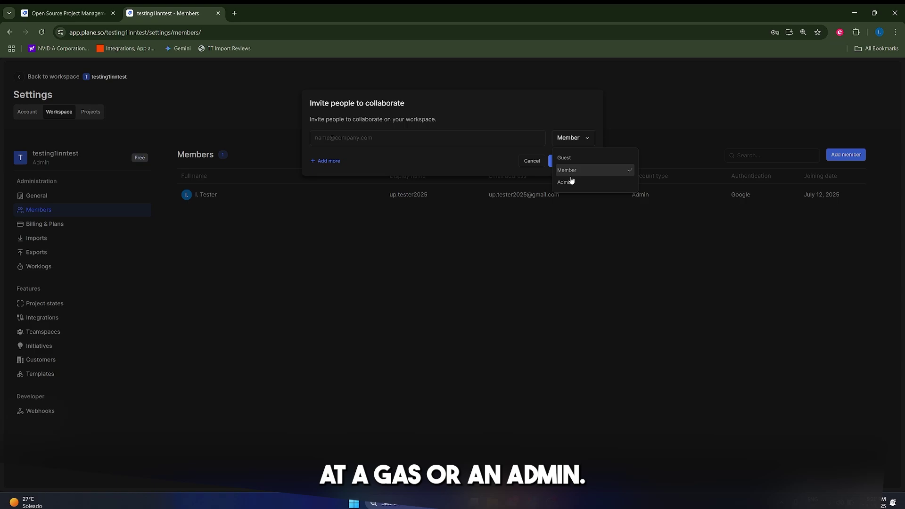
click(441, 164)
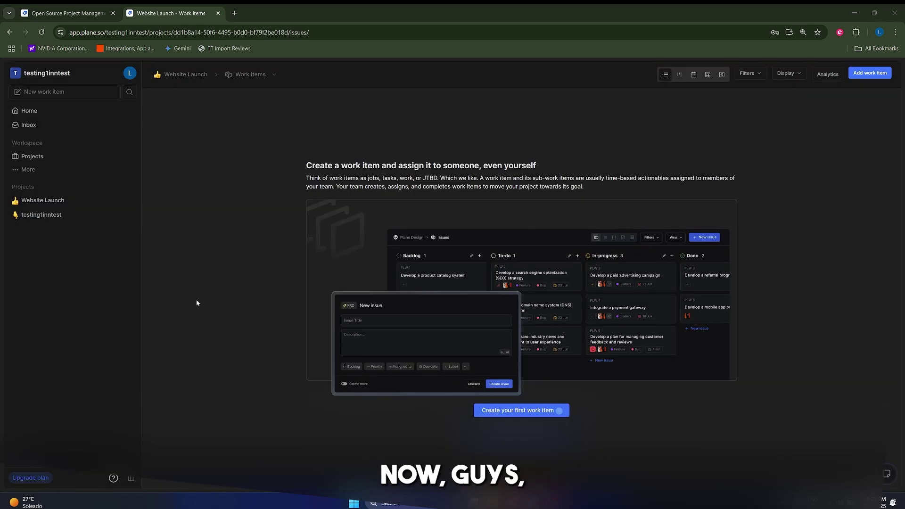
- Expand Website Launch in the sidebar to show Work items, Cycles, Modules, Views and Pages
click(54, 202)
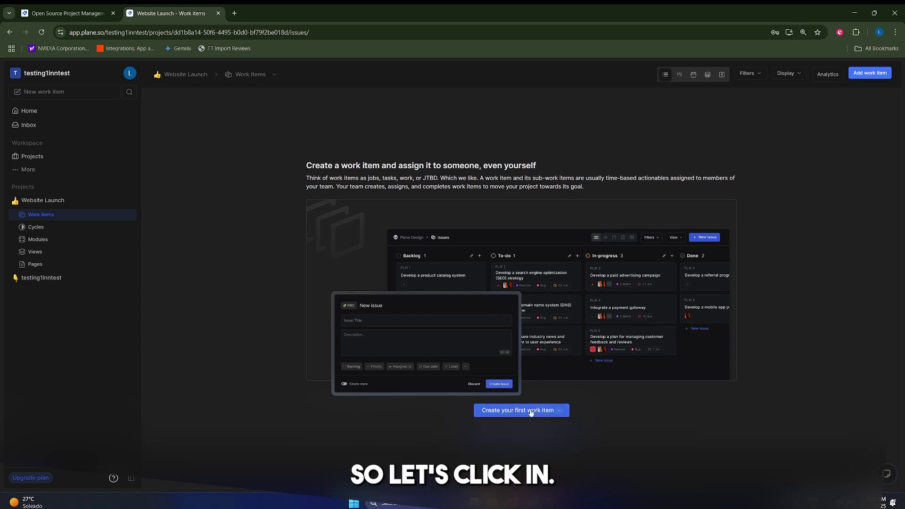
- Open a new work item form, try the '/' command menu, then clear the description
click(870, 73)
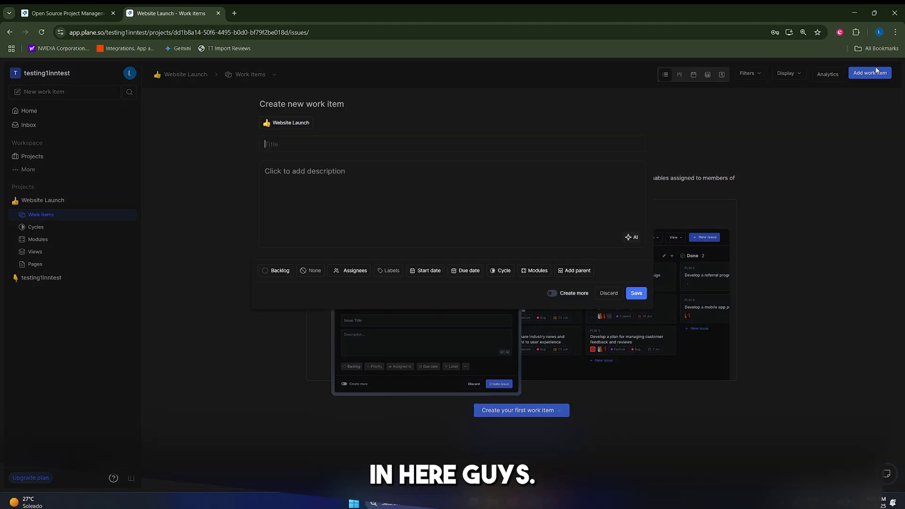
click(340, 210)
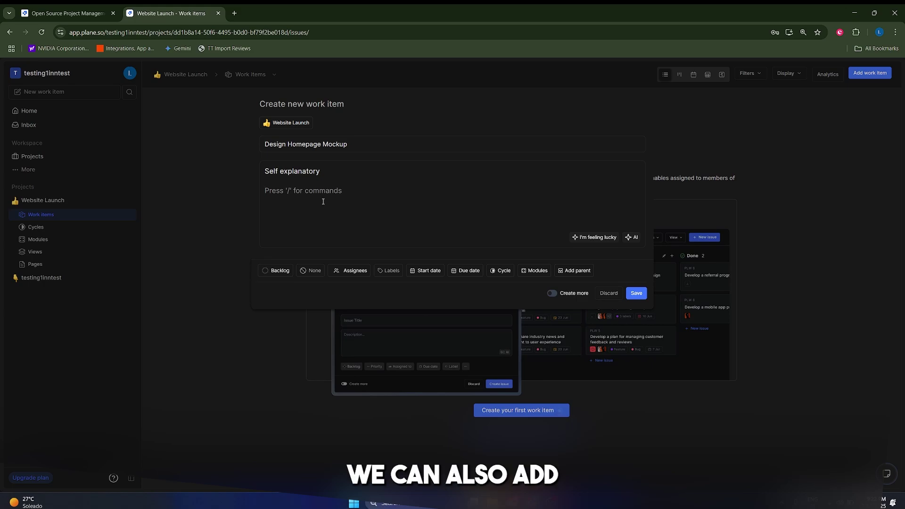
text(/)
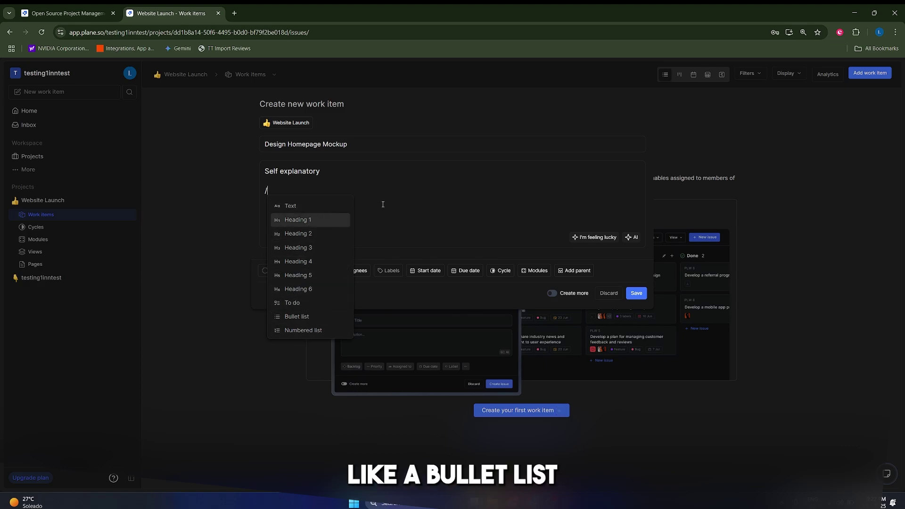
key(ctrl+a)
key(BackSpace)
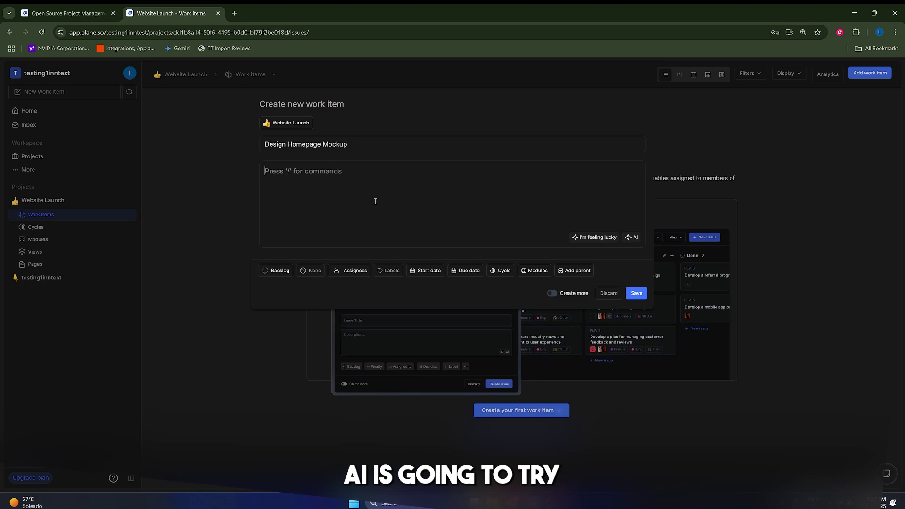
click(589, 237)
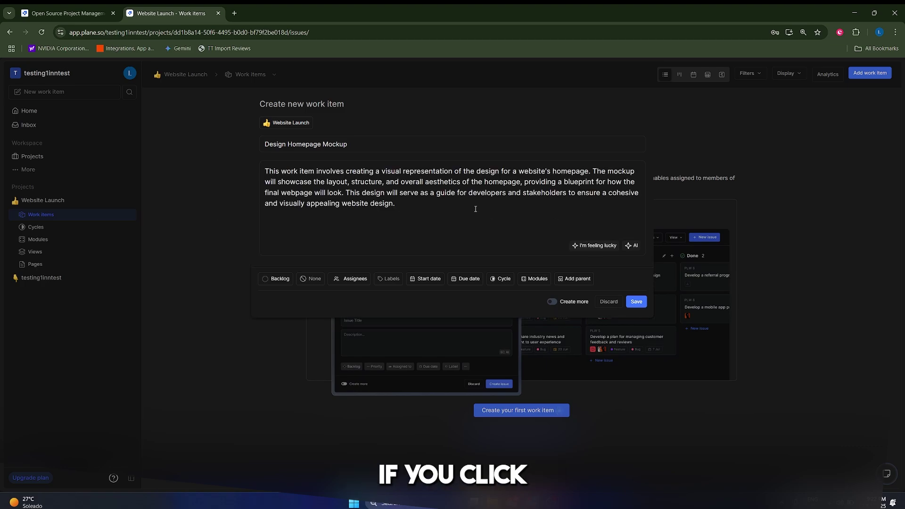
key(ctrl+a)
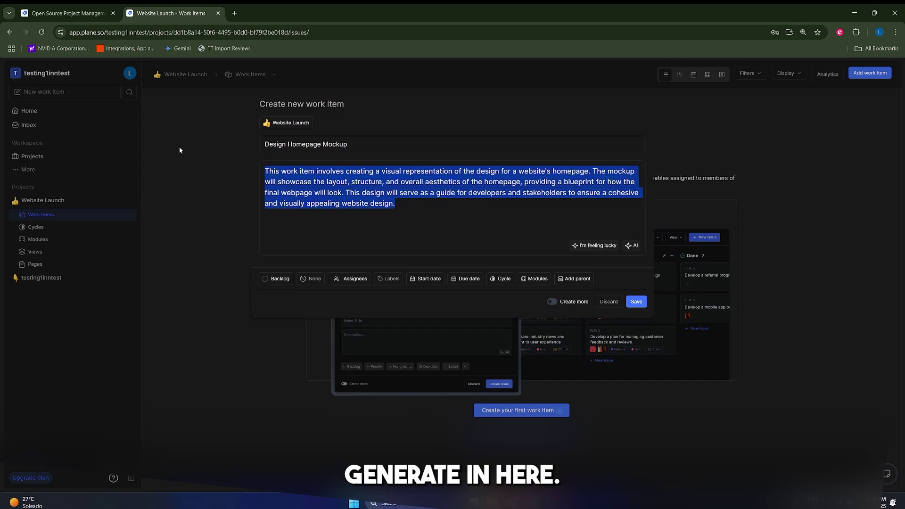
key(Down)
drag(403, 192, 387, 192)
key(ctrl+a)
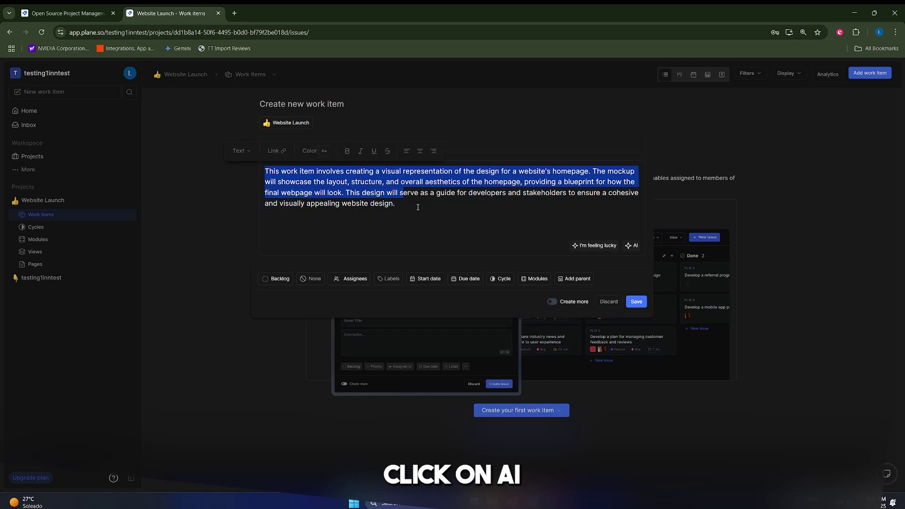
key(BackSpace)
click(633, 238)
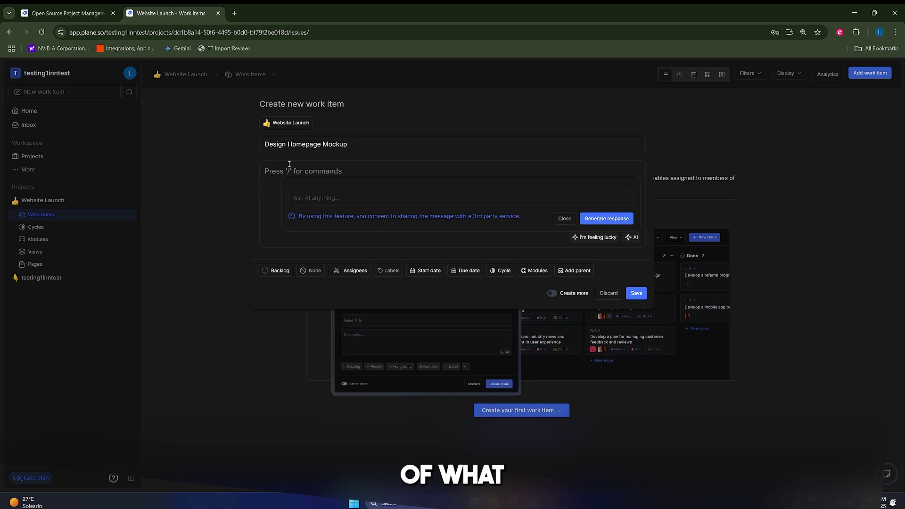
click(564, 218)
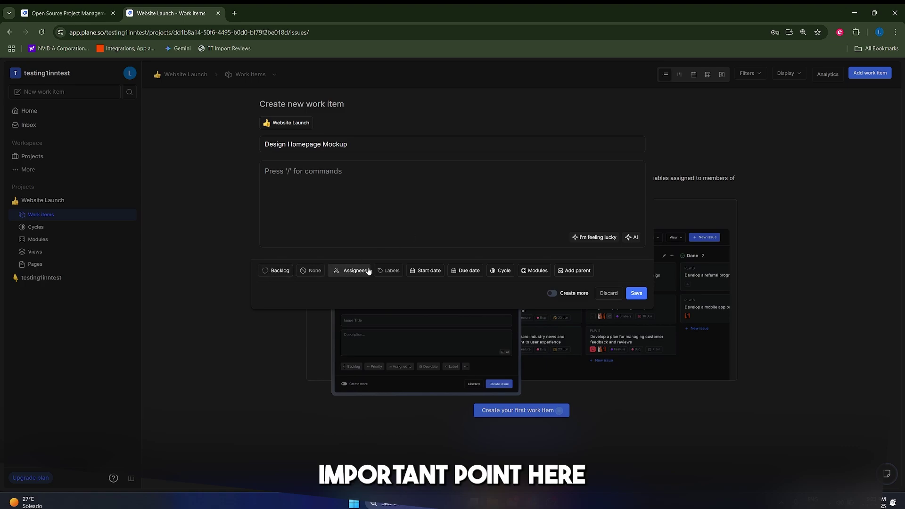
- Enter the description 'self explanatory' and assign the work item to yourself
click(325, 194)
text(s)
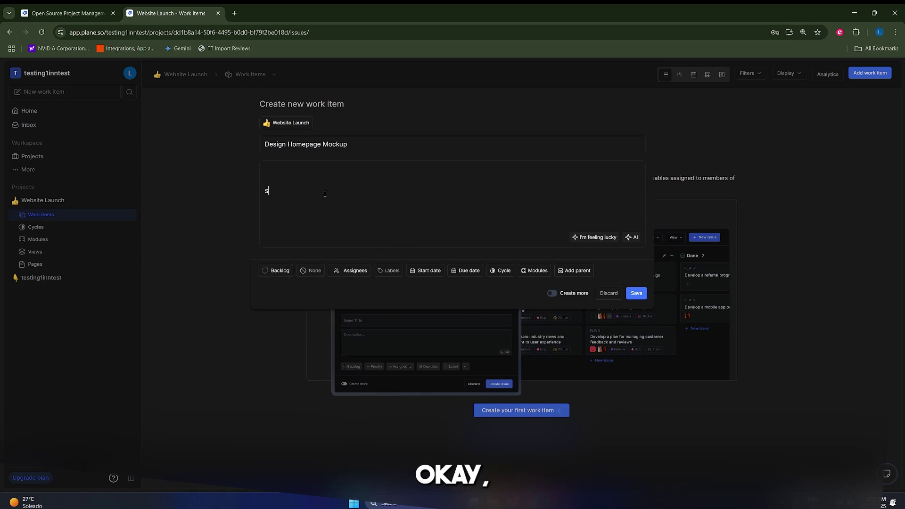
text(elf explanatory)
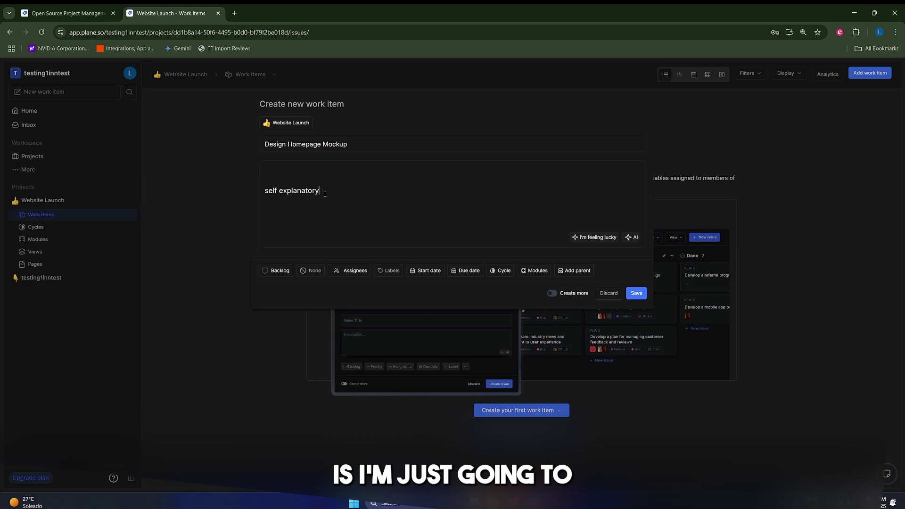
click(349, 270)
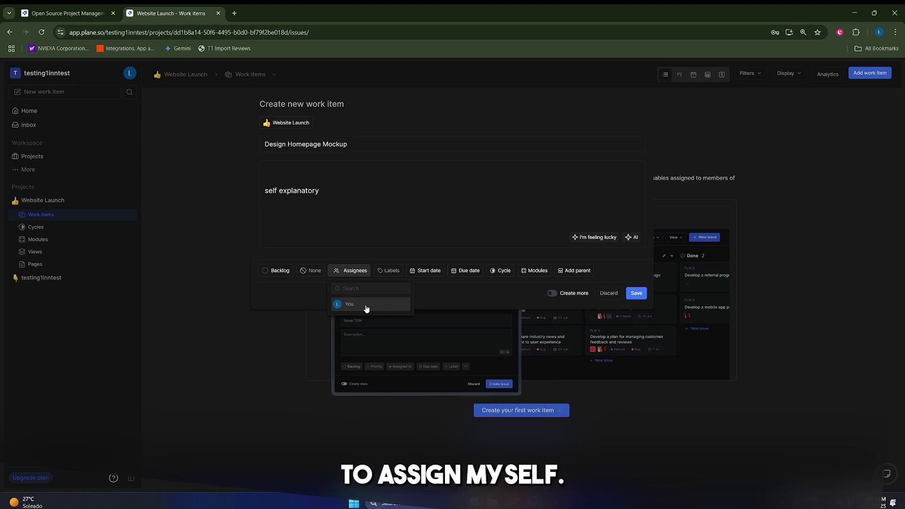
click(367, 305)
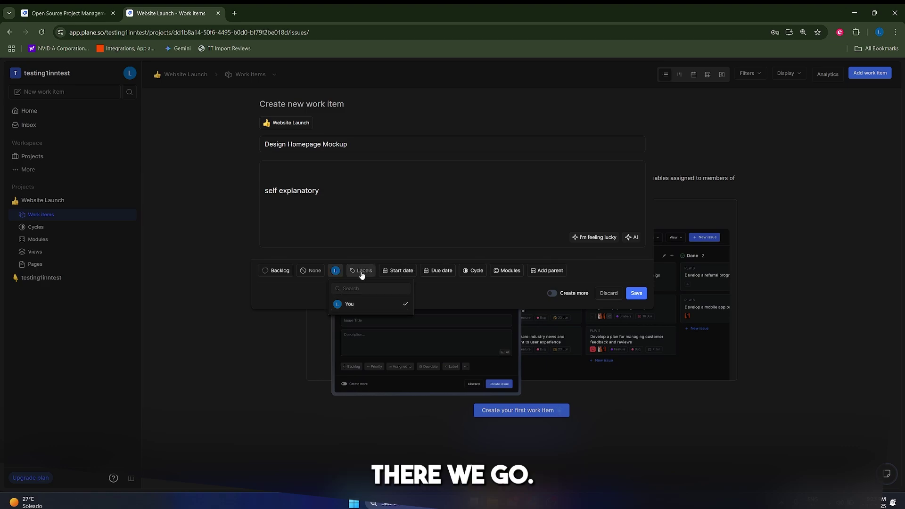
- Set start date Jul 23 and due date Jul 24, 2025, leaving no parent
click(399, 270)
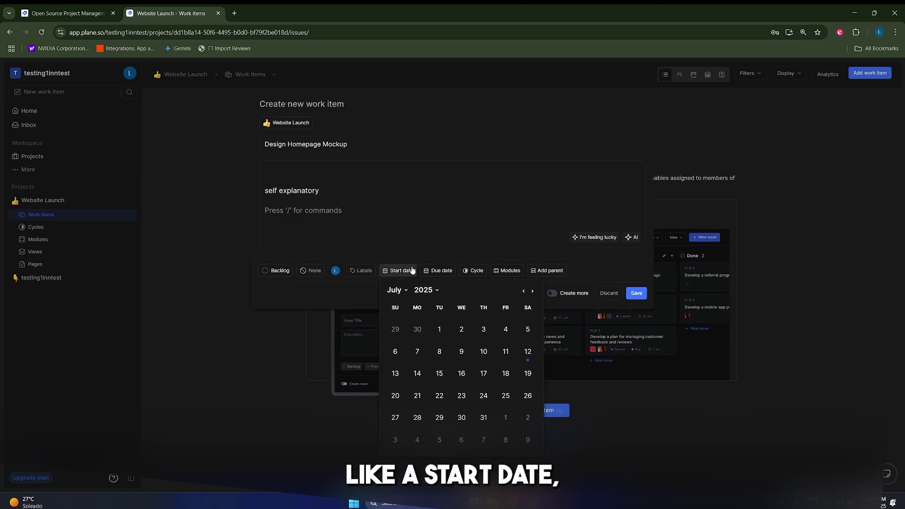
click(462, 395)
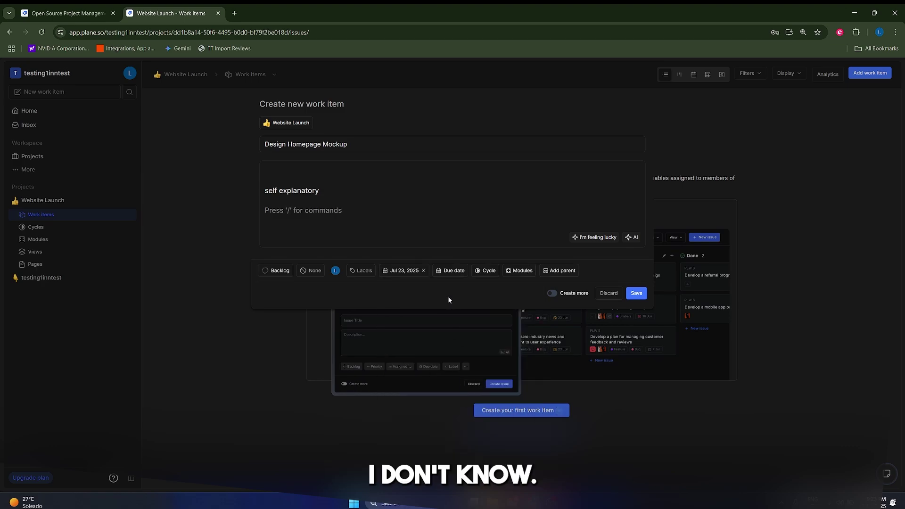
click(449, 270)
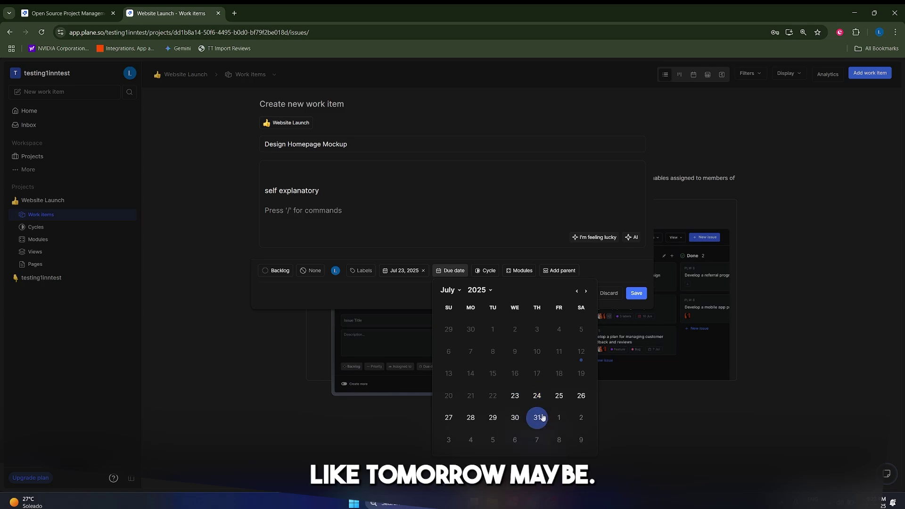
click(537, 395)
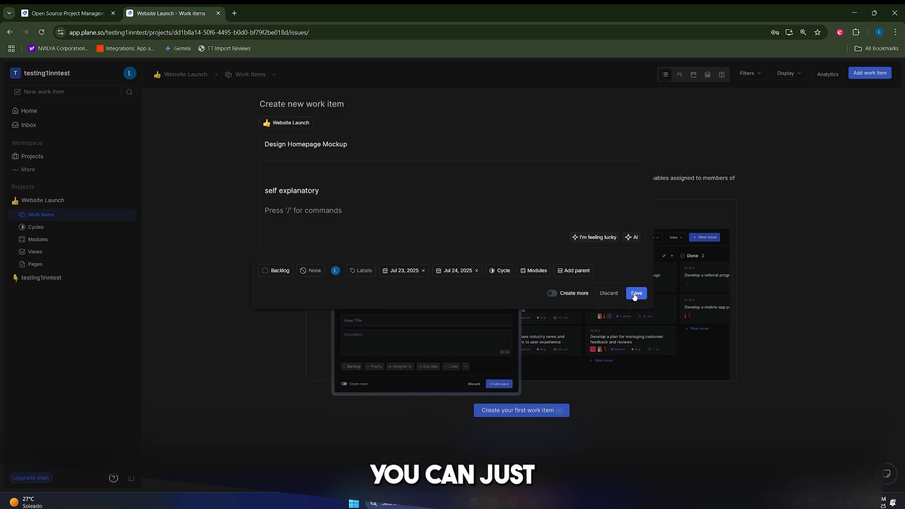
click(576, 270)
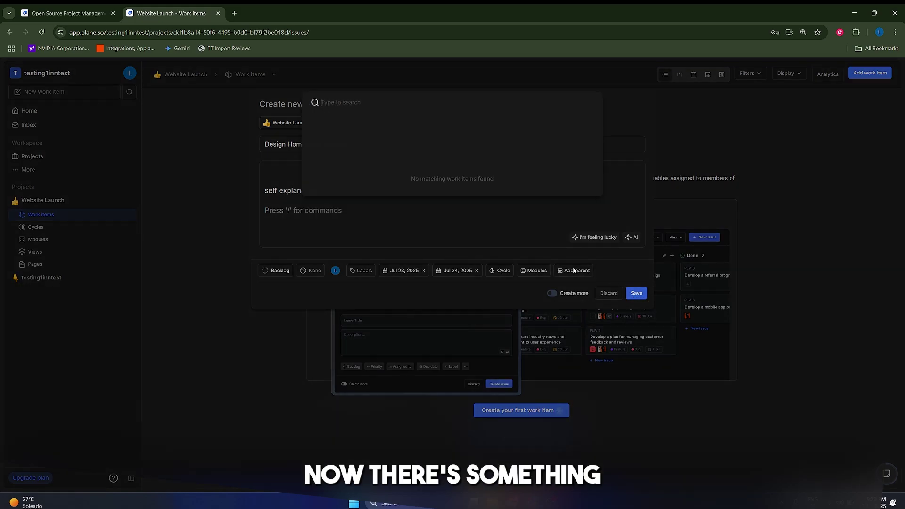
click(400, 238)
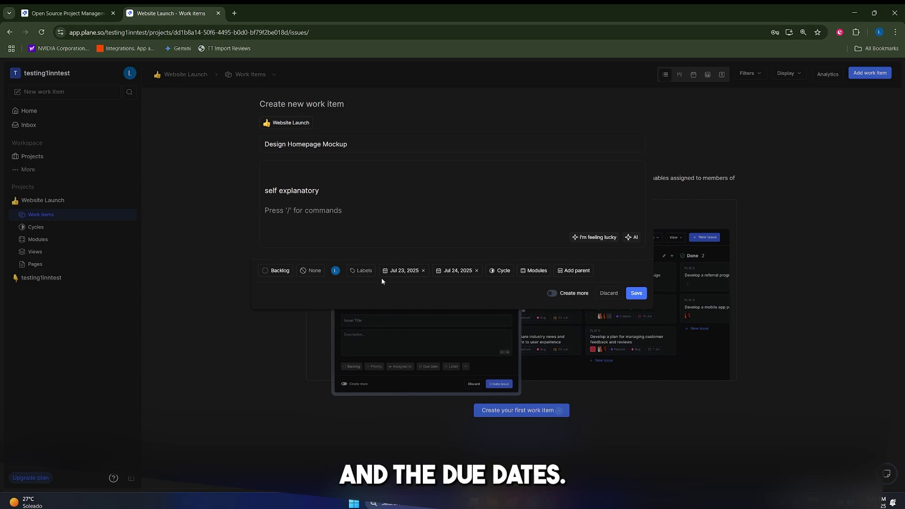
- Save Design Homepage Mockup as WEBSI-1 and set its priority to Urgent
click(637, 294)
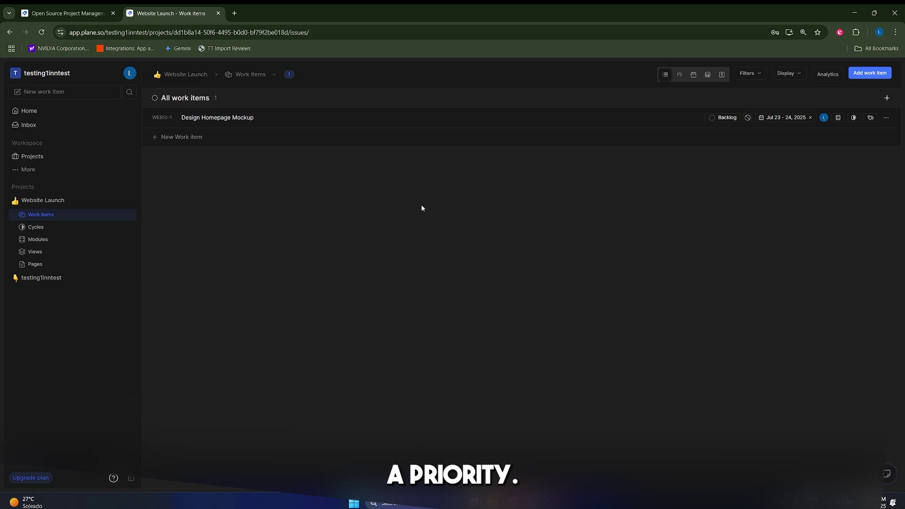
click(747, 118)
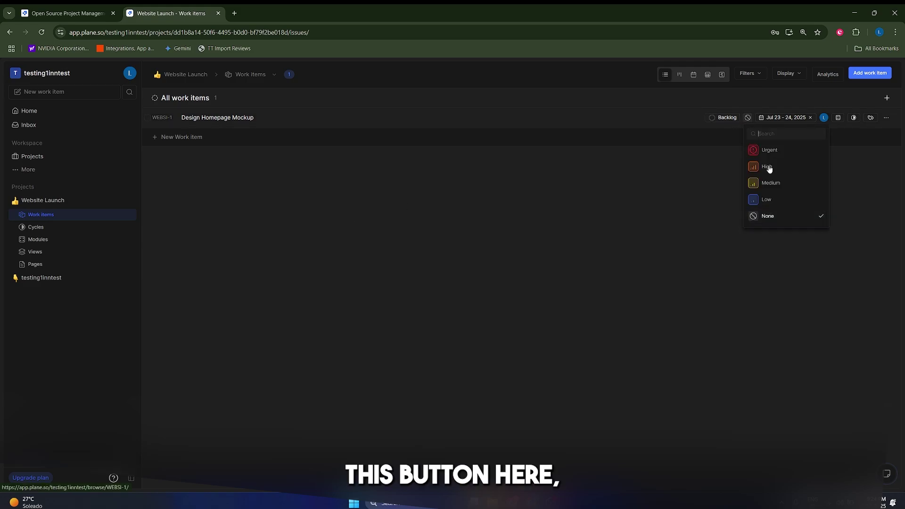
click(770, 149)
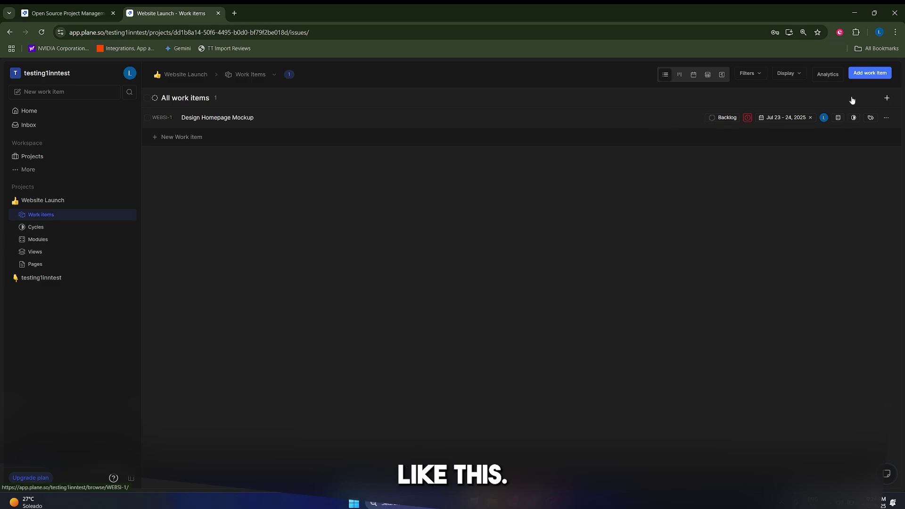
- Start a new work item titled 'Authentication of Users' and assign it to yourself
click(865, 73)
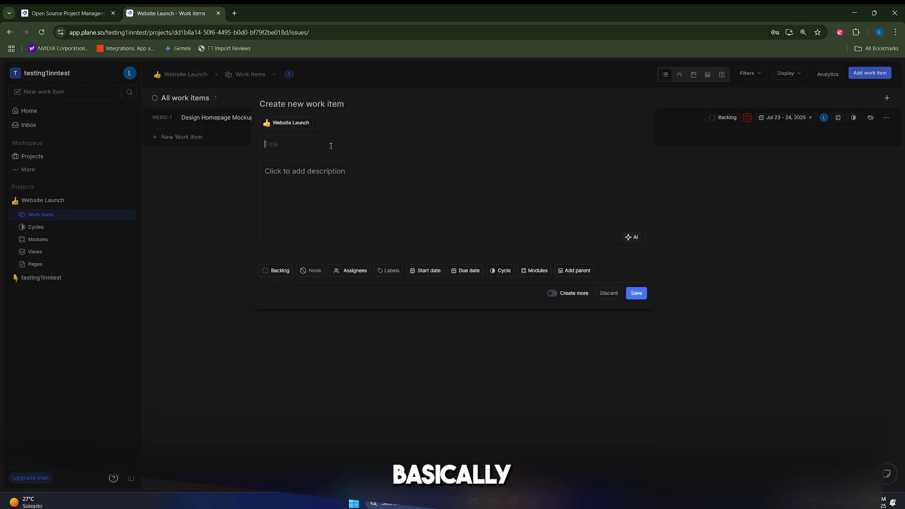
text(Authenti)
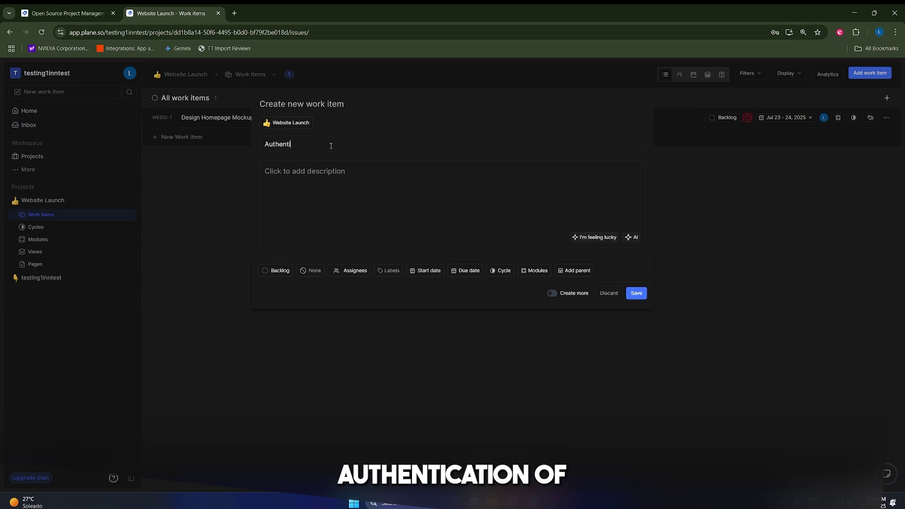
text(cation of Users)
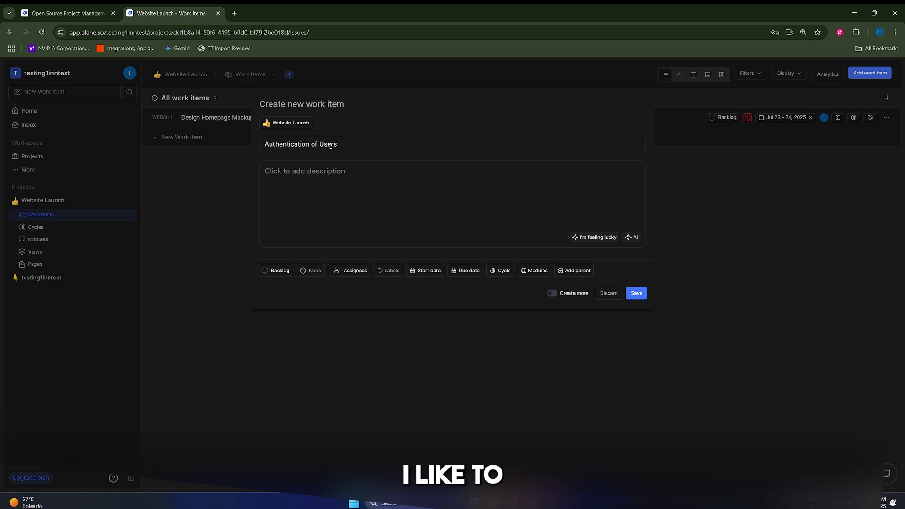
click(307, 182)
click(339, 275)
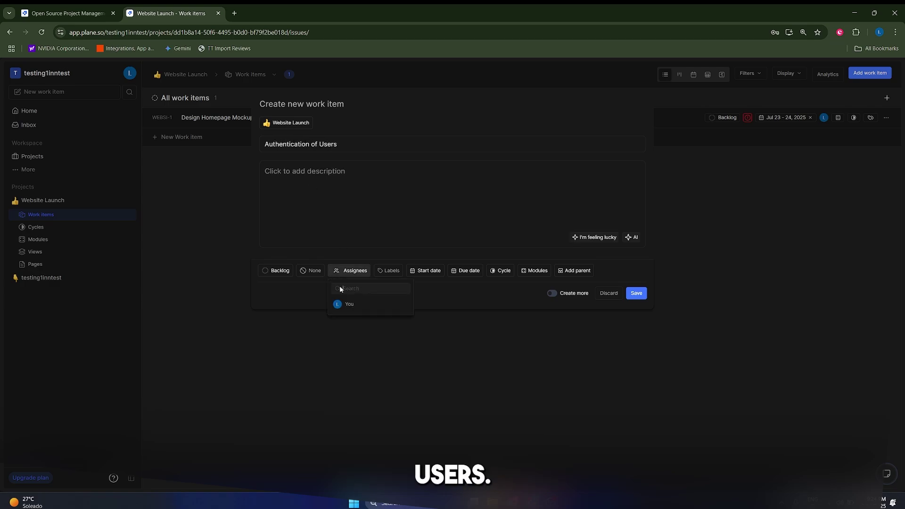
click(353, 307)
click(309, 303)
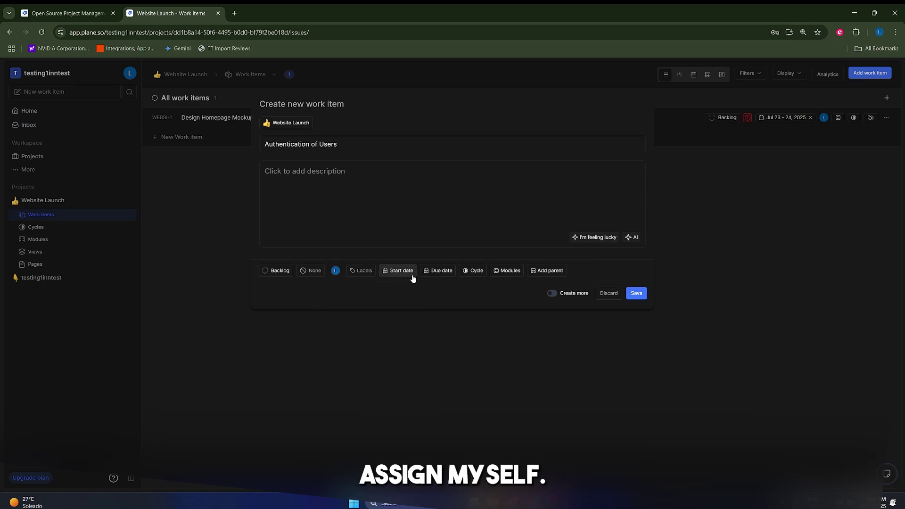
- Set its due date to Jul 31, 2025, save it, and give it Low priority
click(438, 271)
click(529, 418)
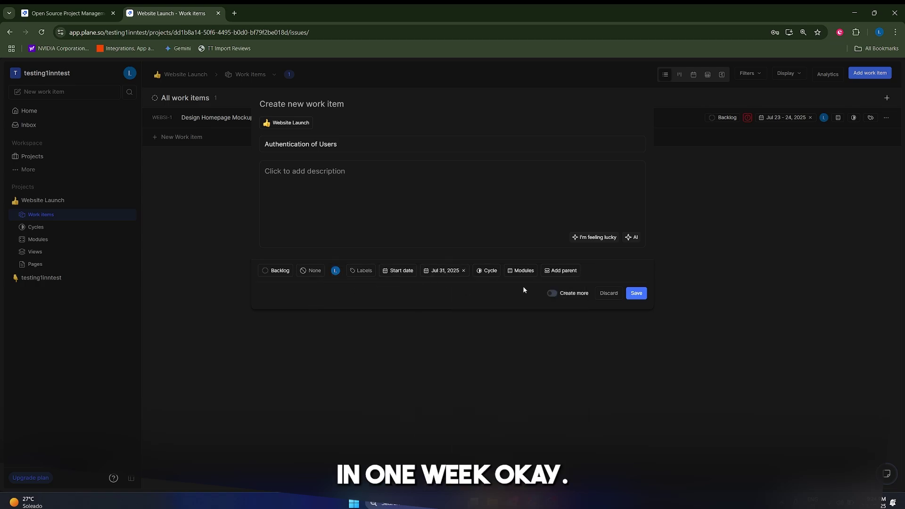
click(636, 293)
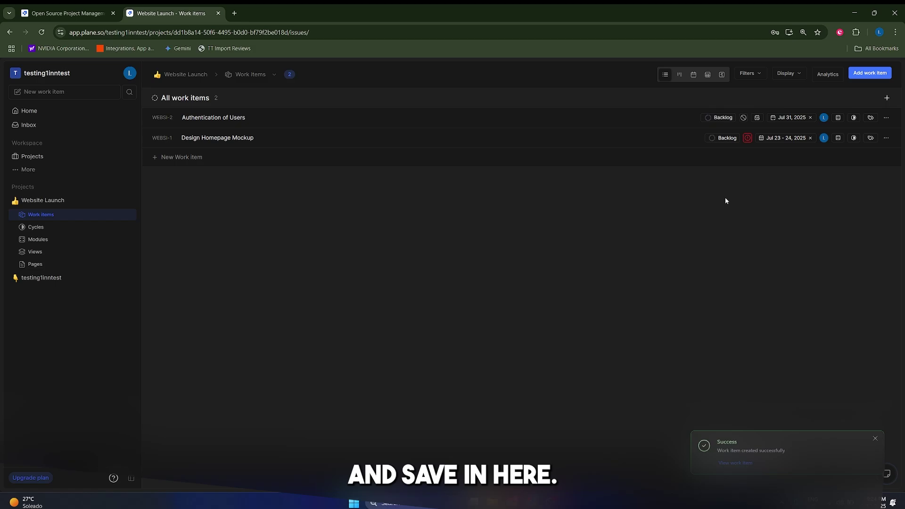
click(743, 120)
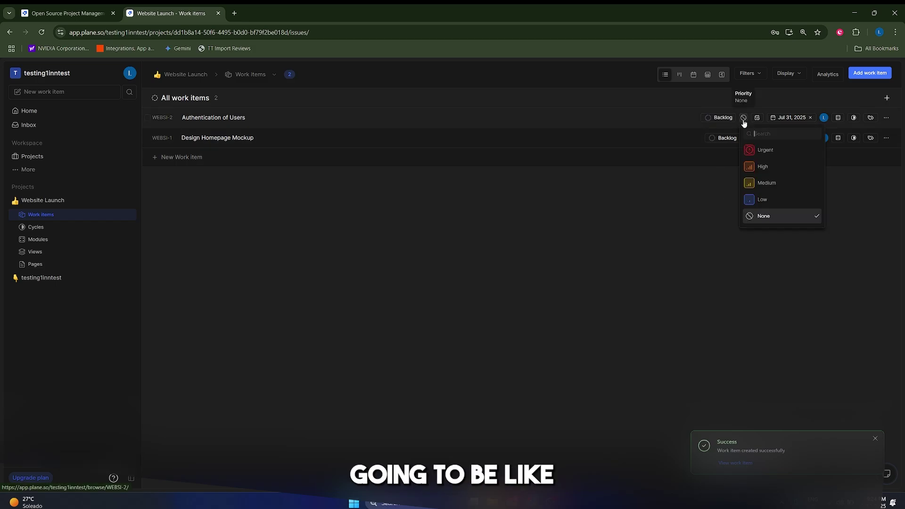
click(765, 196)
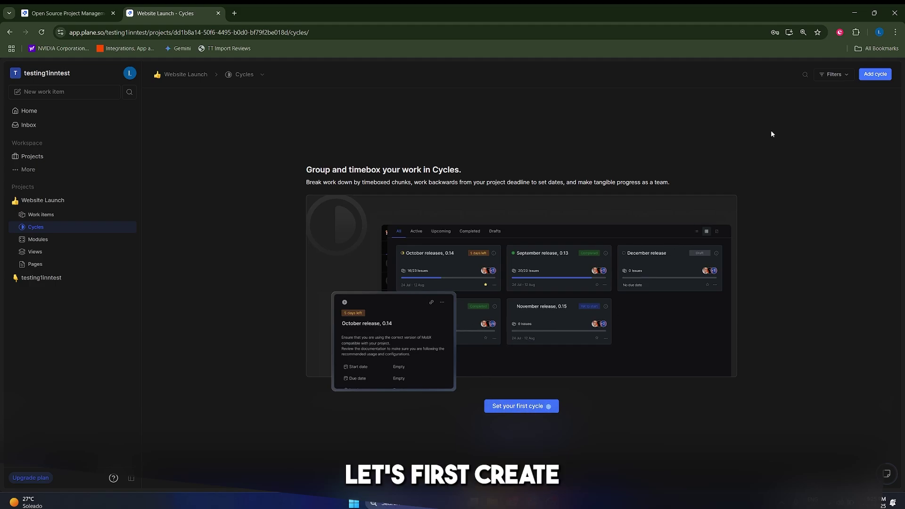
- Add a cycle titled 'Sprint 1 (2 weeks)' on Website Launch's Cycles page
click(876, 74)
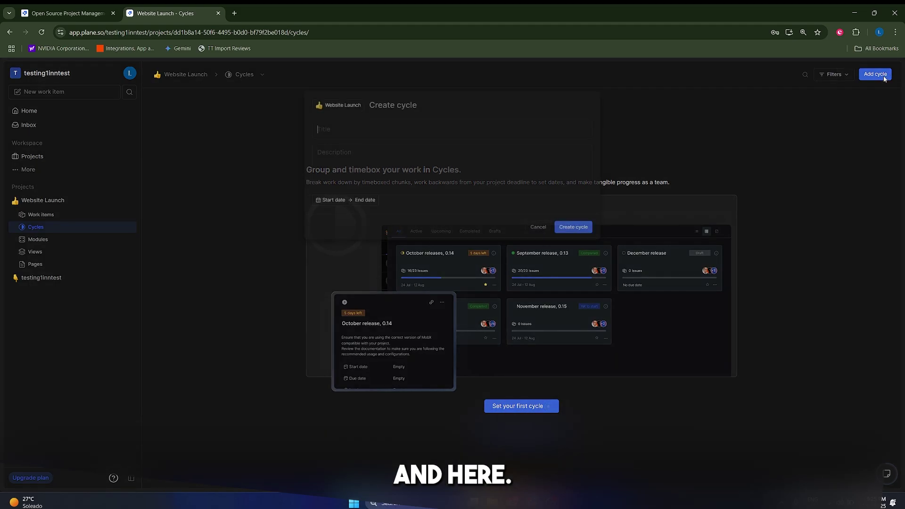
text(Spr)
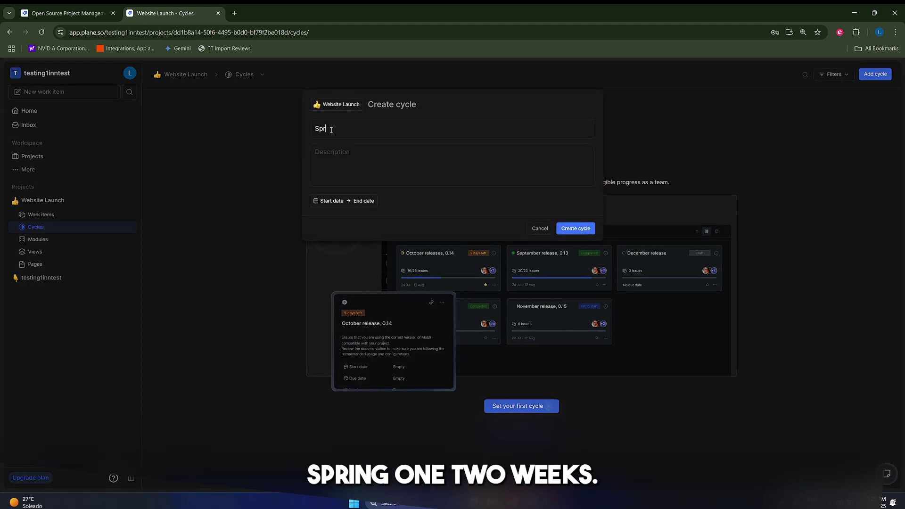
text(int 1 /)
text(2 weeks))
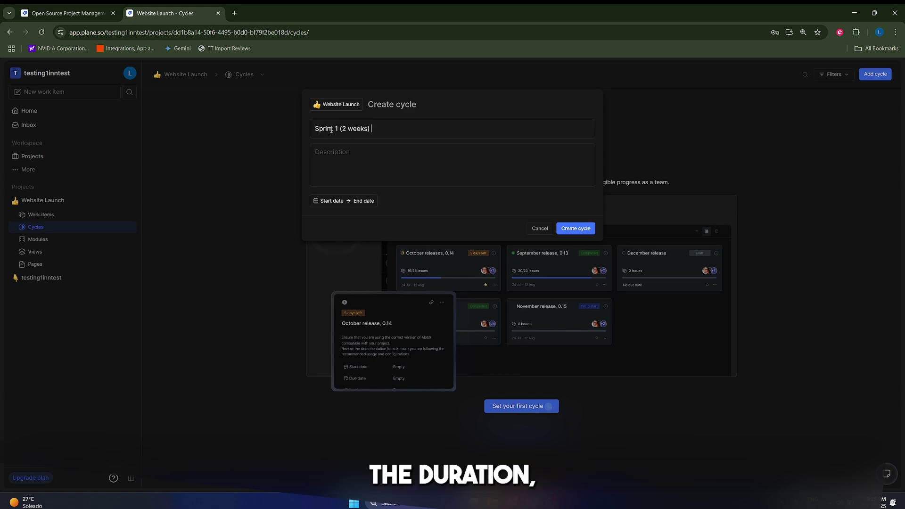
click(580, 228)
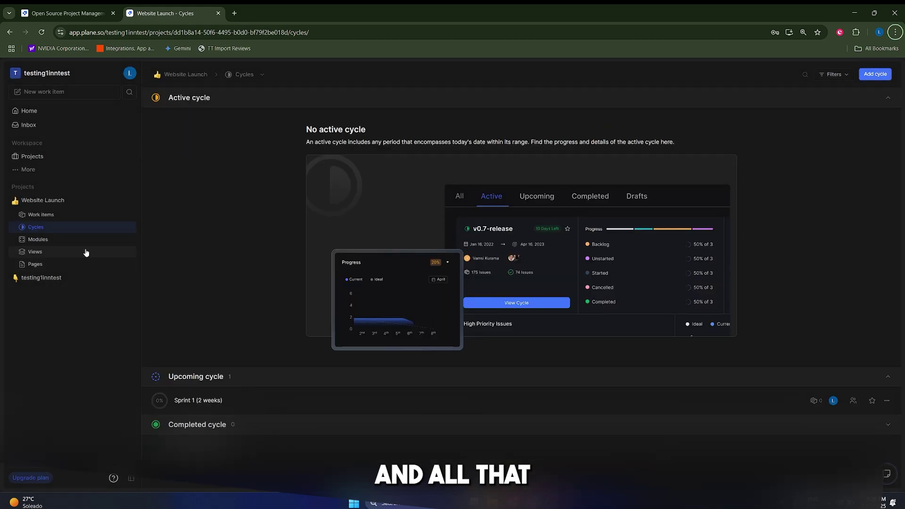
- Assign Authentication of Users and Design Homepage Mockup to the Sprint 1 cycle
click(78, 216)
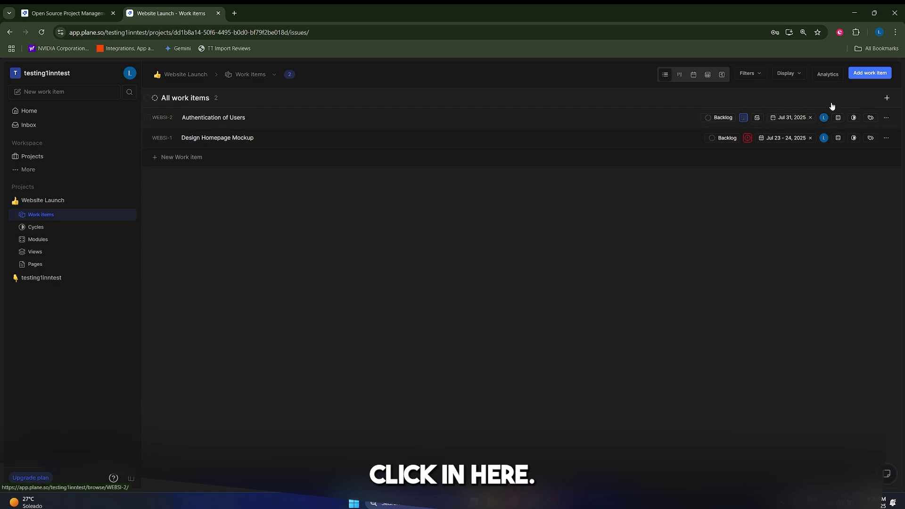
click(853, 117)
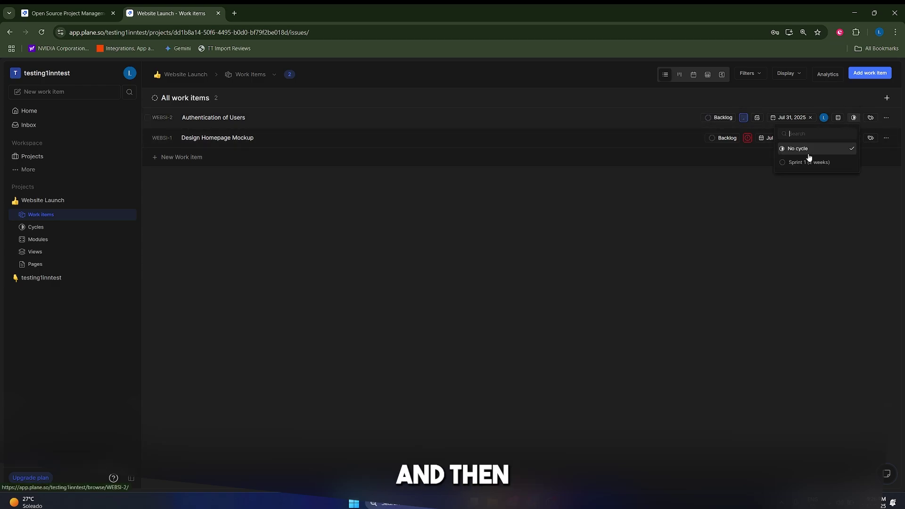
click(809, 162)
click(853, 138)
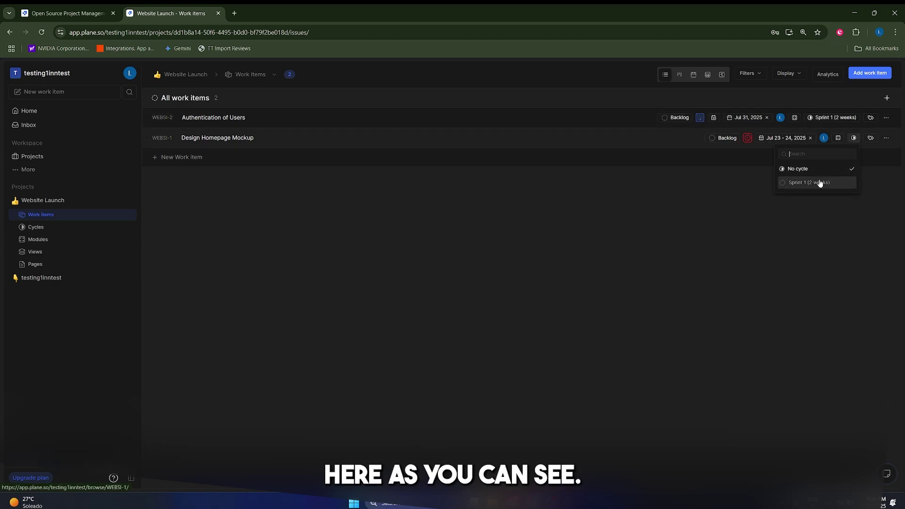
click(820, 183)
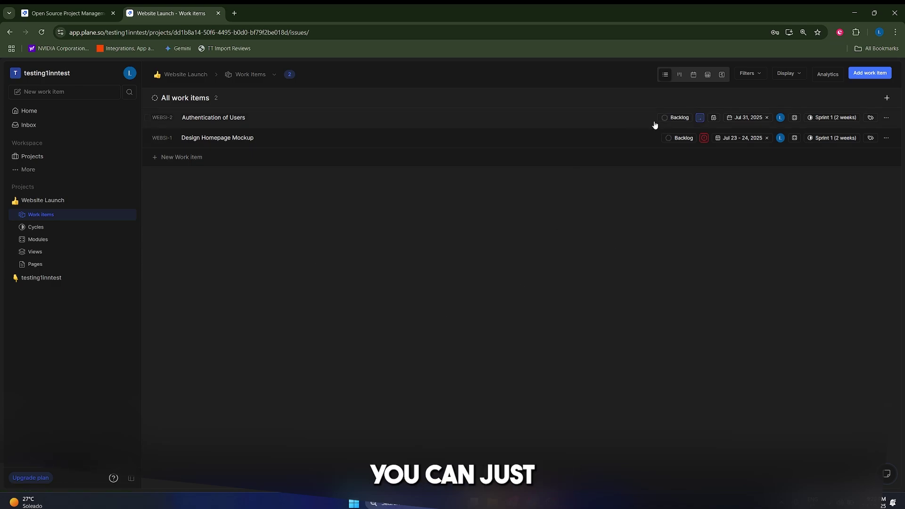
- Set Authentication of Users to Done and Design Homepage Mockup to In Progress
click(681, 120)
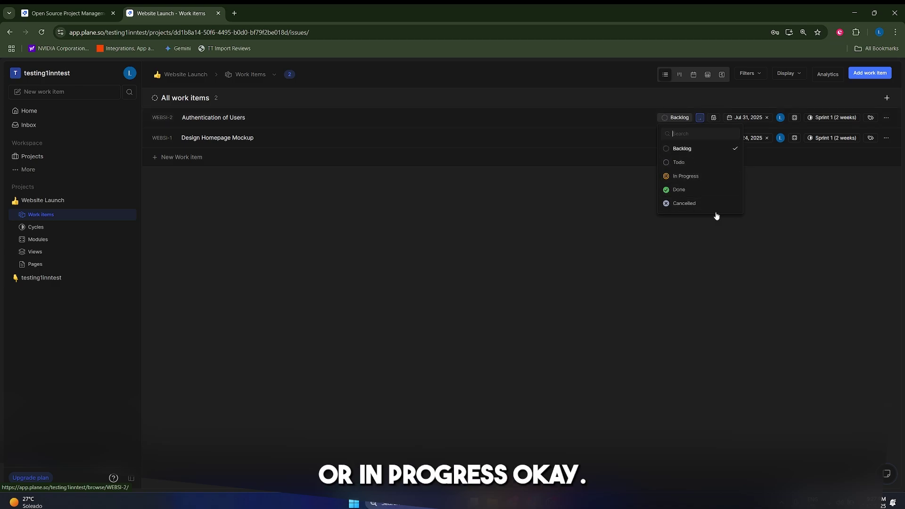
click(689, 190)
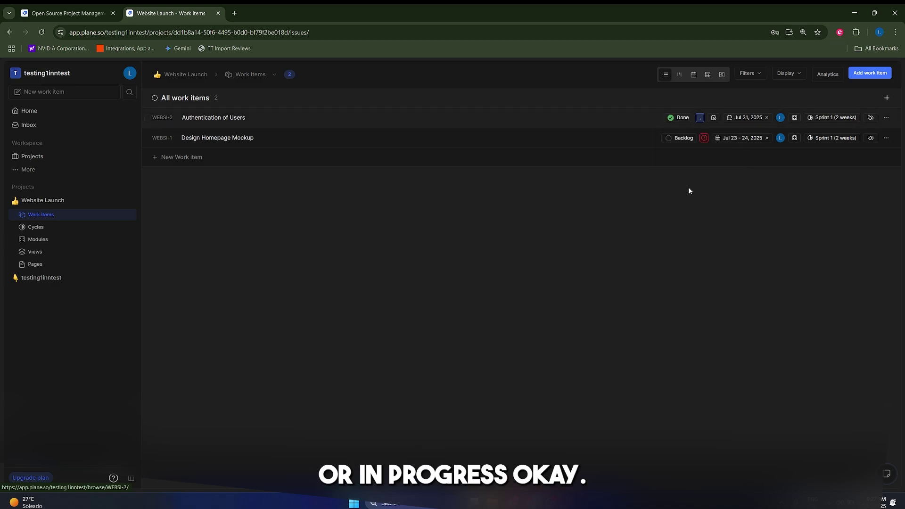
click(681, 138)
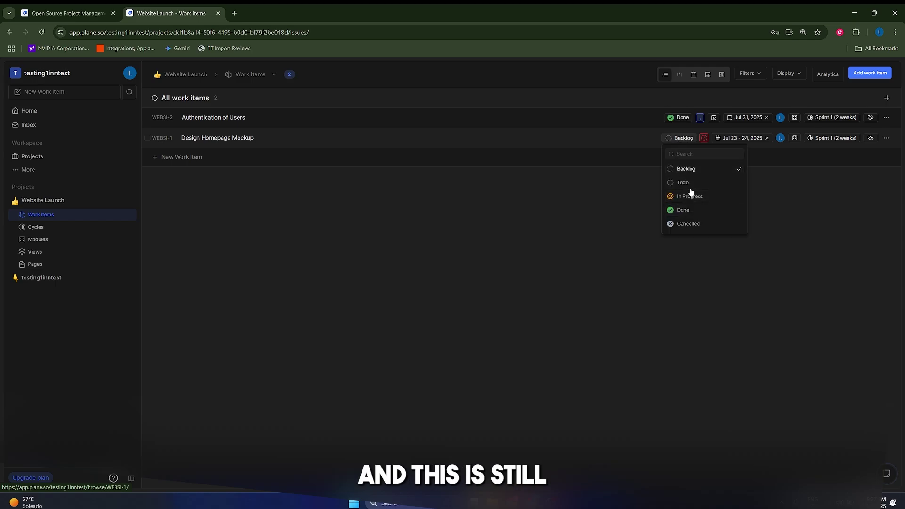
click(689, 197)
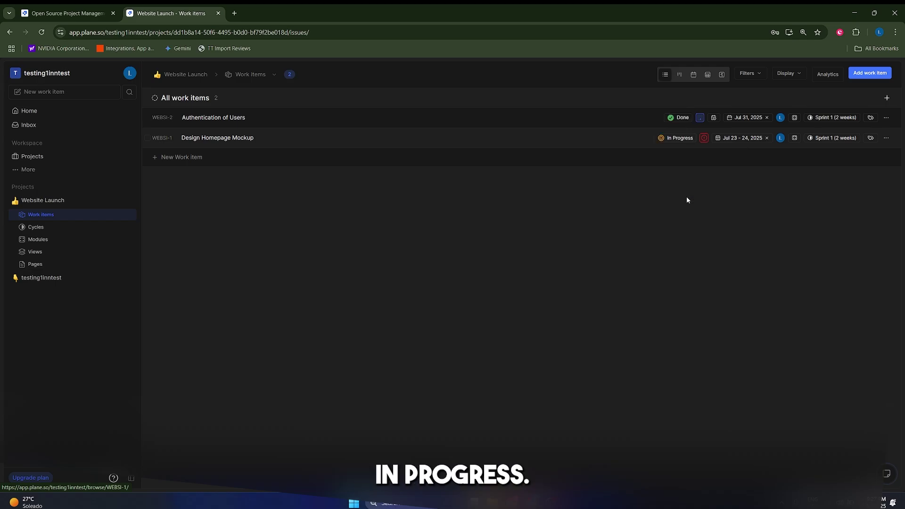
click(84, 231)
- Open the Sprint 1 (2 weeks) cycle to check its work items, then return to the Cycles list
click(230, 400)
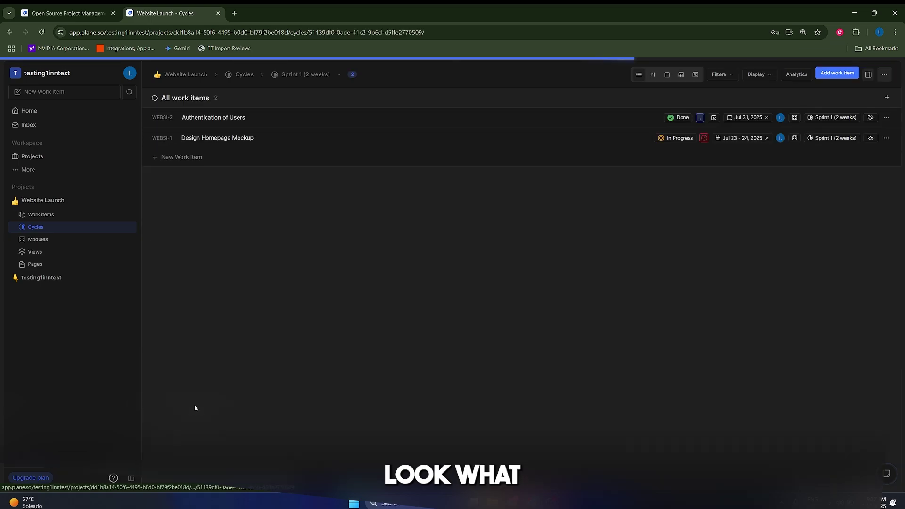
click(39, 234)
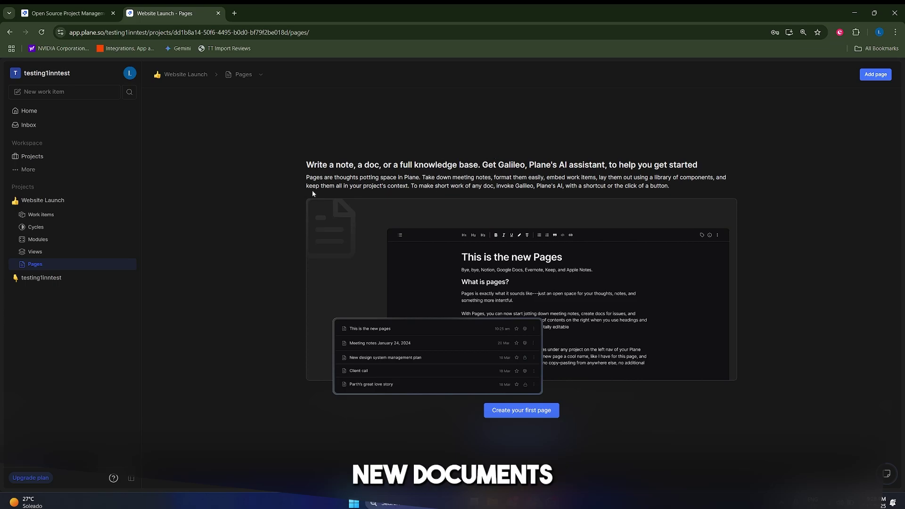
- Add a new Untitled page to the Website Launch project's Pages
click(878, 74)
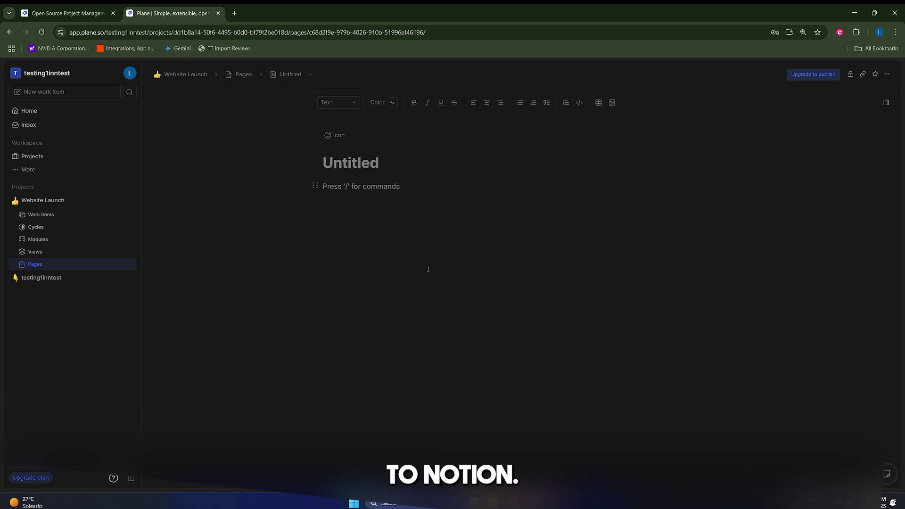
- Return to the testing1inntest workspace Home dashboard showing recent items
click(29, 111)
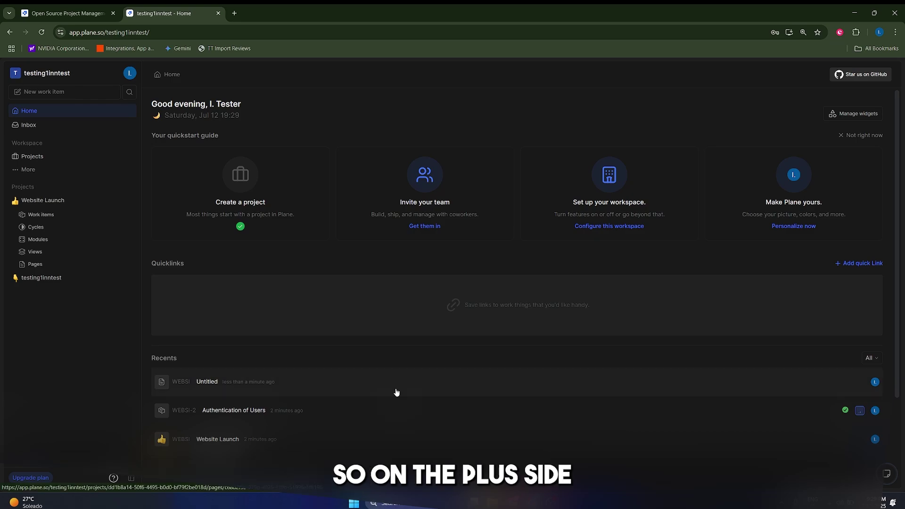